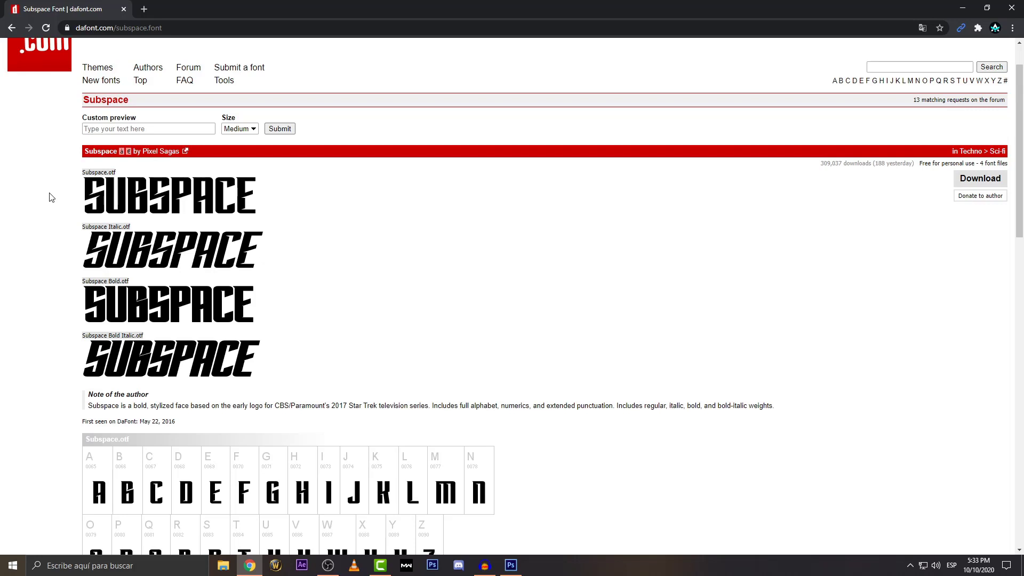
# Download the Subspace font zip from its DaFont page
pyautogui.click(970, 183)
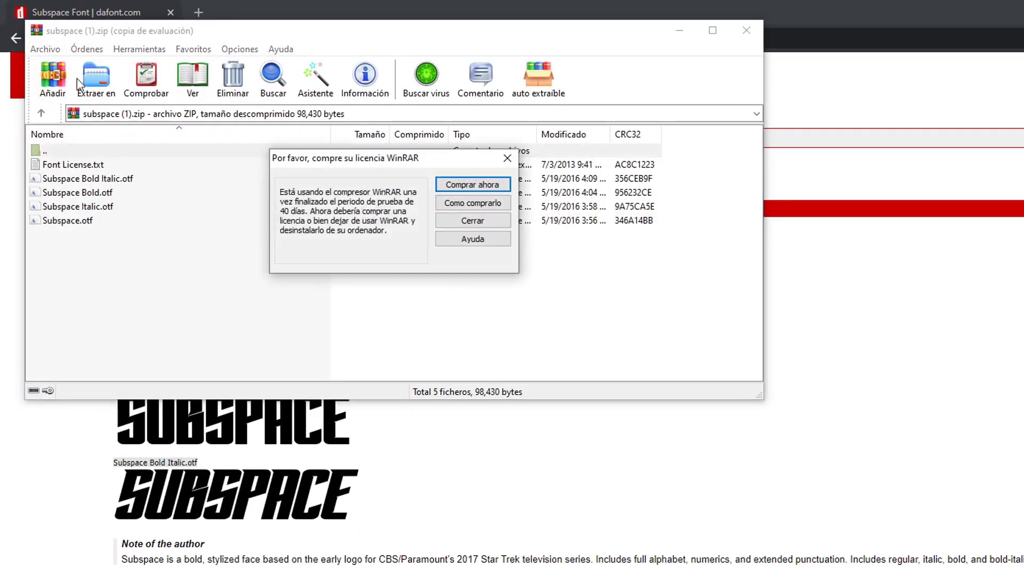
# Dismiss the WinRAR licence reminder and preview the regular Subspace.otf font
pyautogui.click(506, 158)
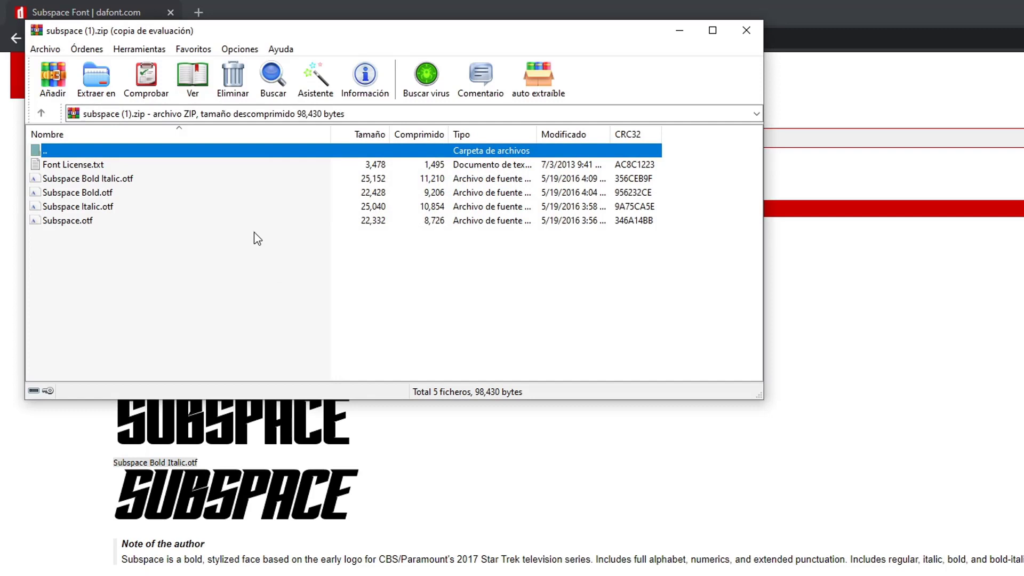
pyautogui.click(81, 181)
pyautogui.click(63, 222)
pyautogui.click(74, 184)
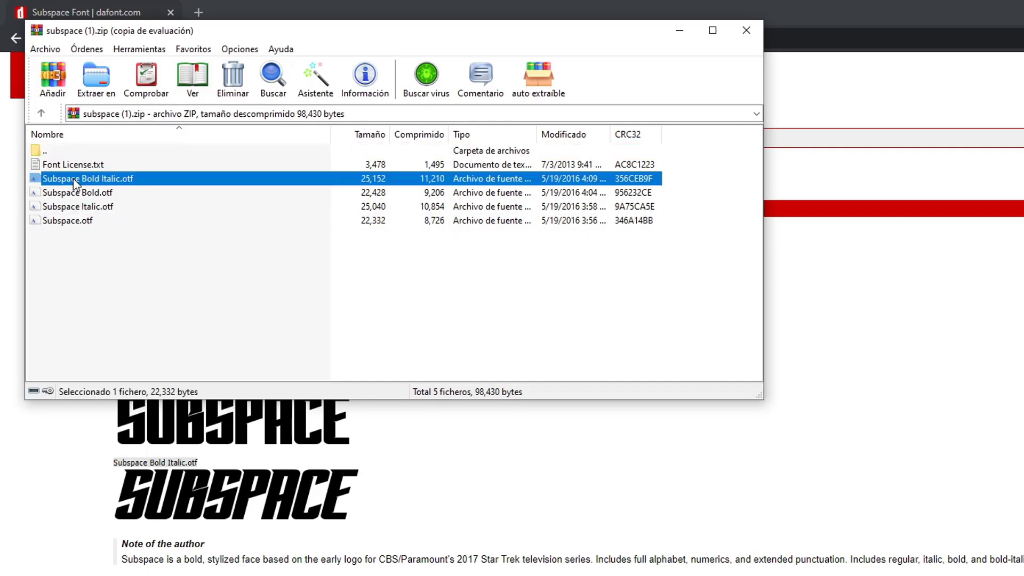
pyautogui.click(78, 222)
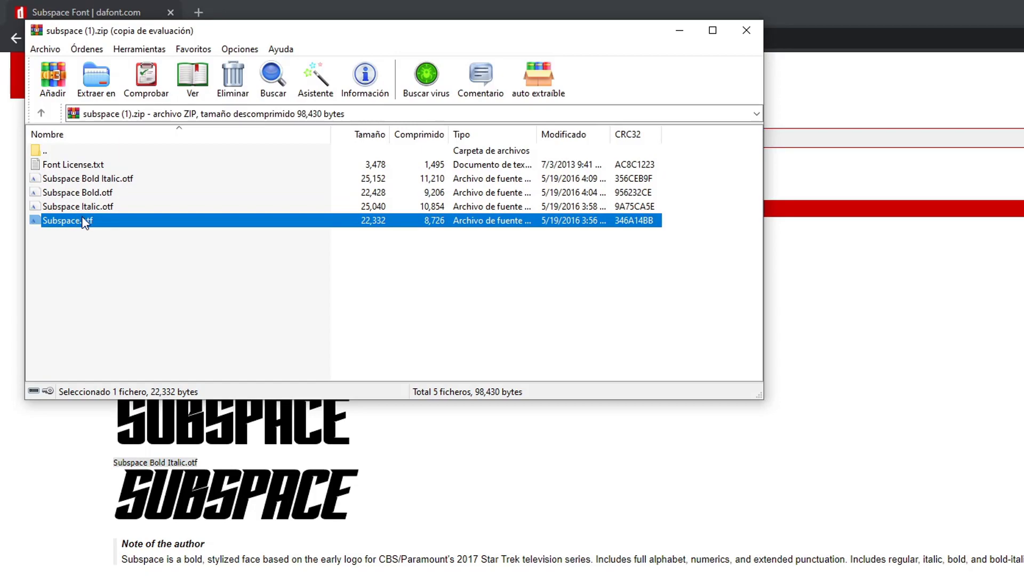
pyautogui.doubleClick(85, 222)
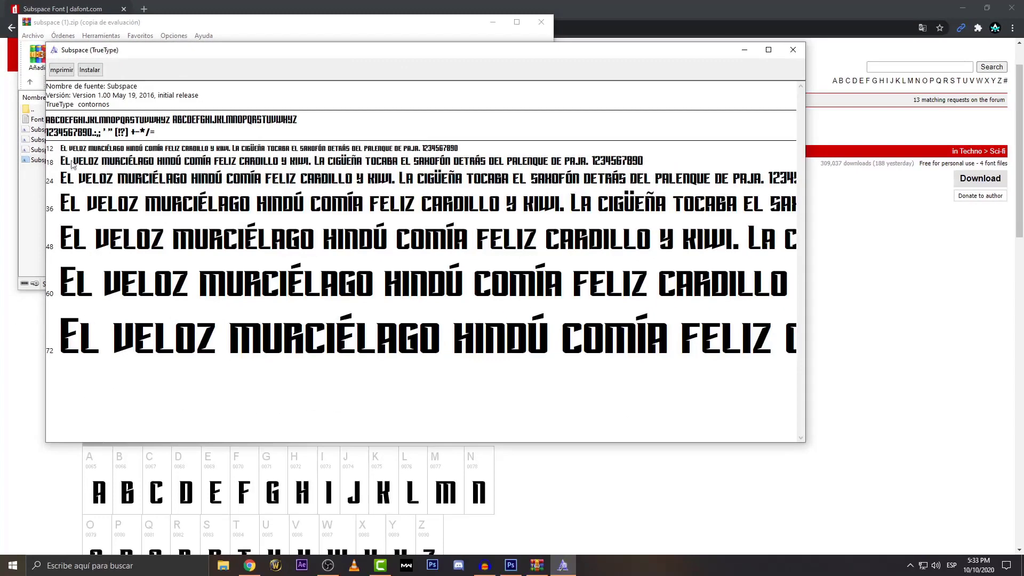
# Close the Subspace font preview and the WinRAR archive window
pyautogui.click(794, 50)
pyautogui.click(541, 21)
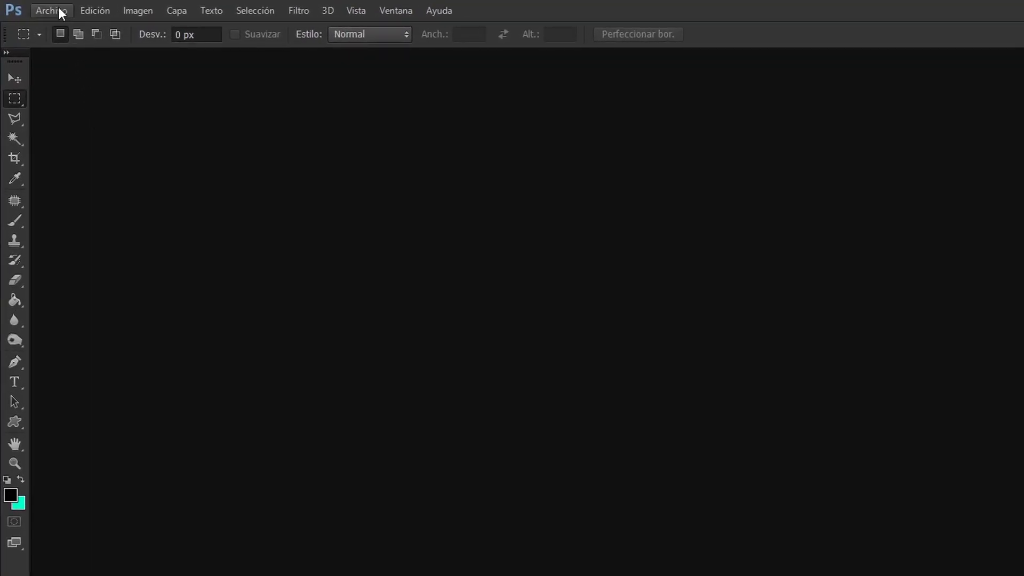
# Create a new 1920×1080 px, 72 ppi white document named 'Fondo'
pyautogui.click(59, 8)
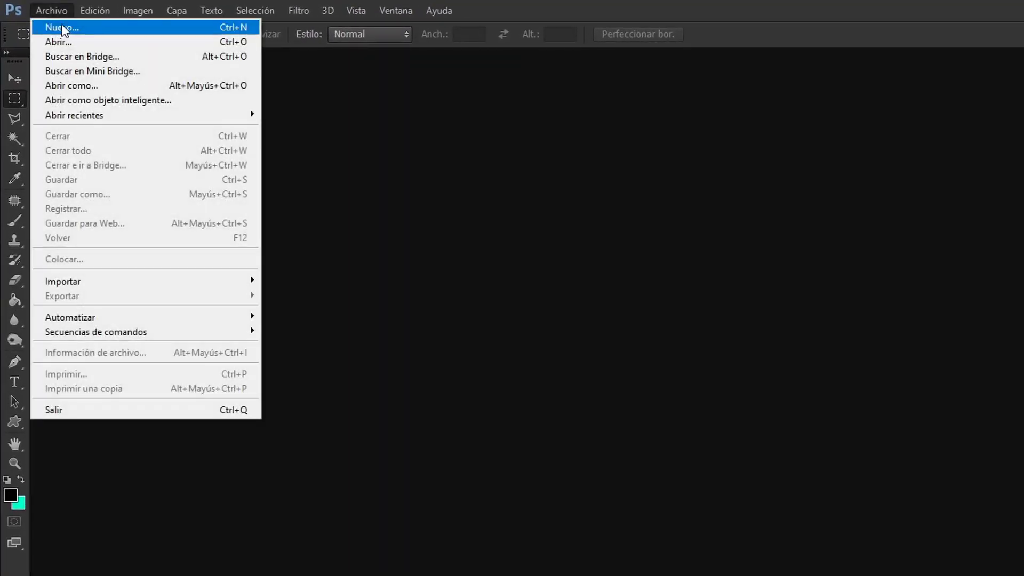
pyautogui.click(91, 29)
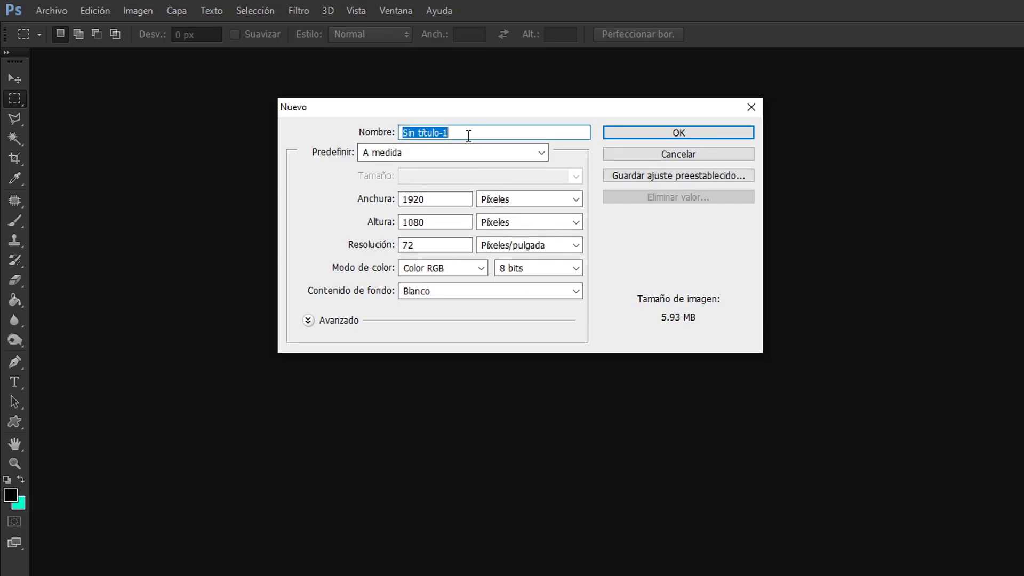
pyautogui.write('F')
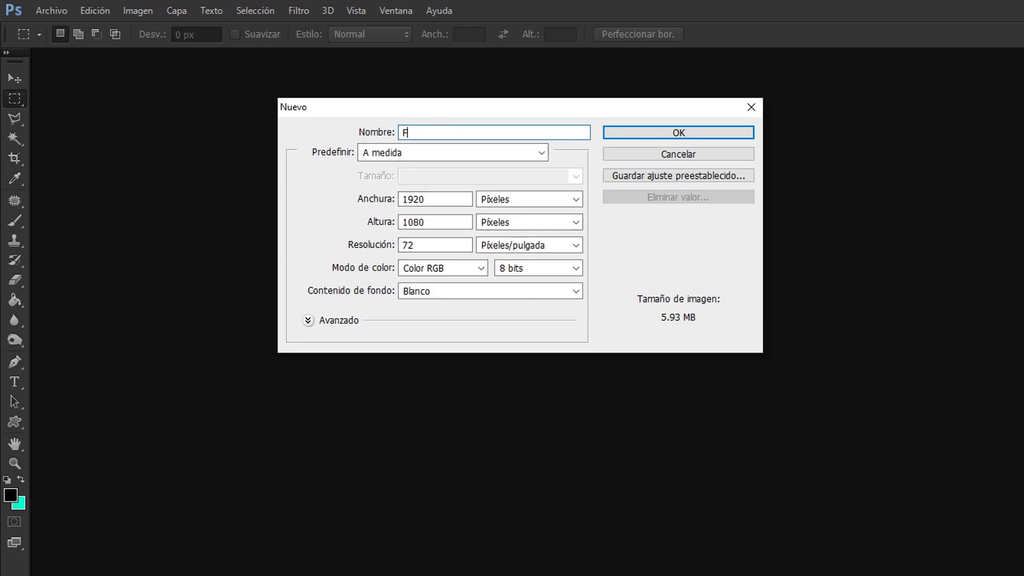
pyautogui.write('ondo')
pyautogui.click(656, 133)
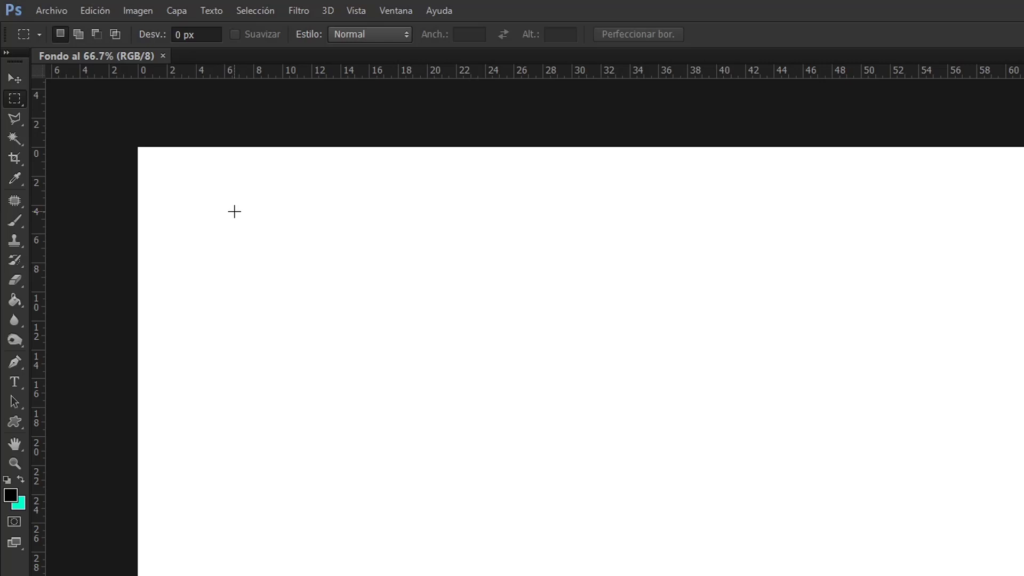
# Select the entire Fondo canvas with a rectangular marquee
pyautogui.rightClick(14, 97)
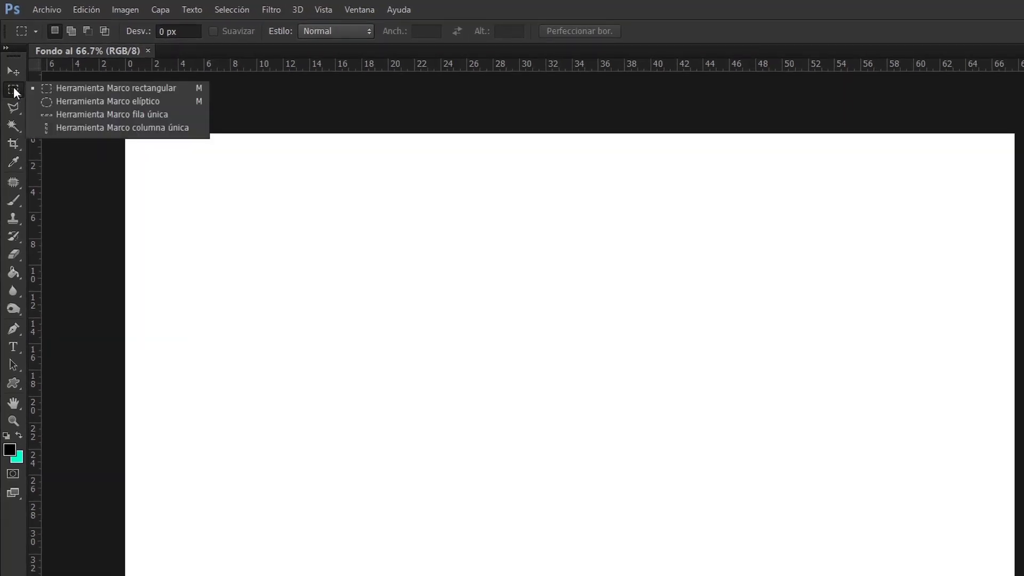
pyautogui.click(116, 88)
pyautogui.moveTo(96, 103); pyautogui.dragTo(794, 504)
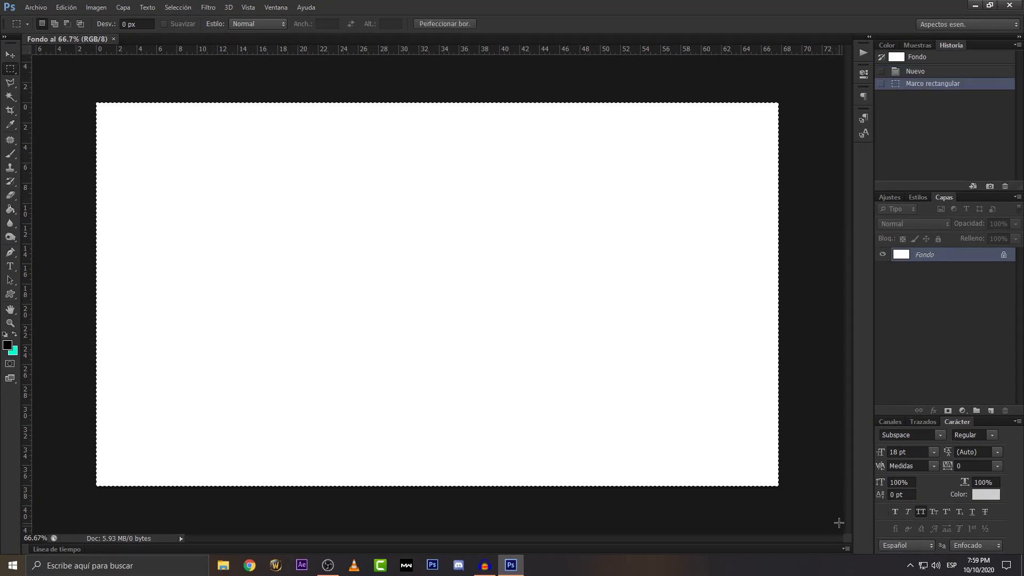
# Fill the selection with black 000000 and deselect
pyautogui.rightClick(373, 185)
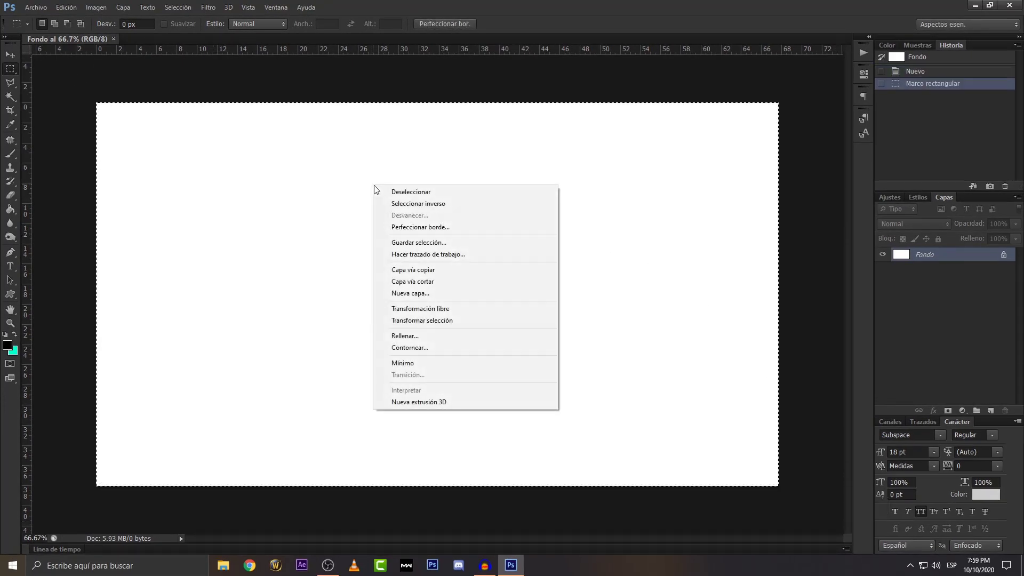
pyautogui.click(437, 339)
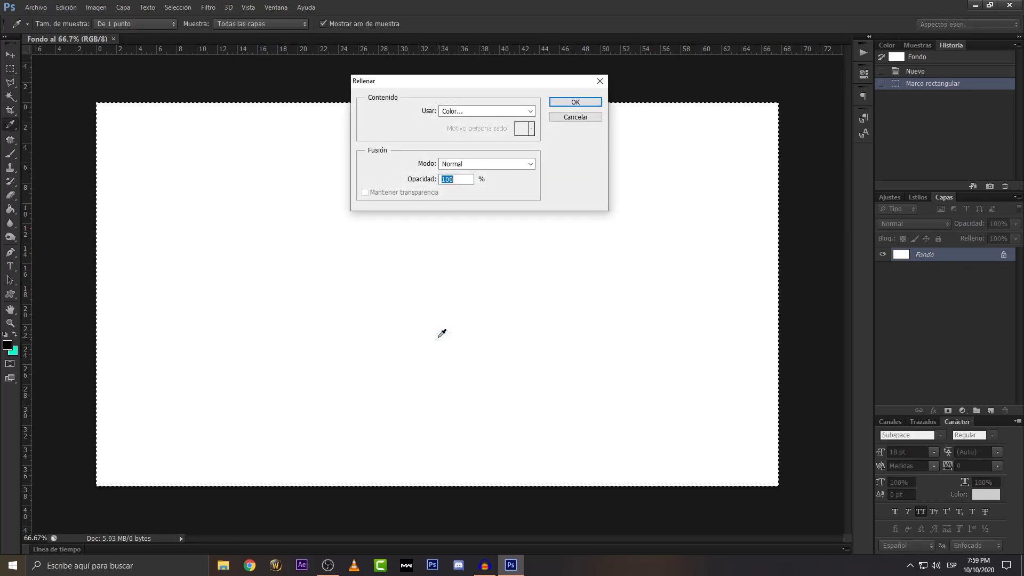
pyautogui.click(479, 112)
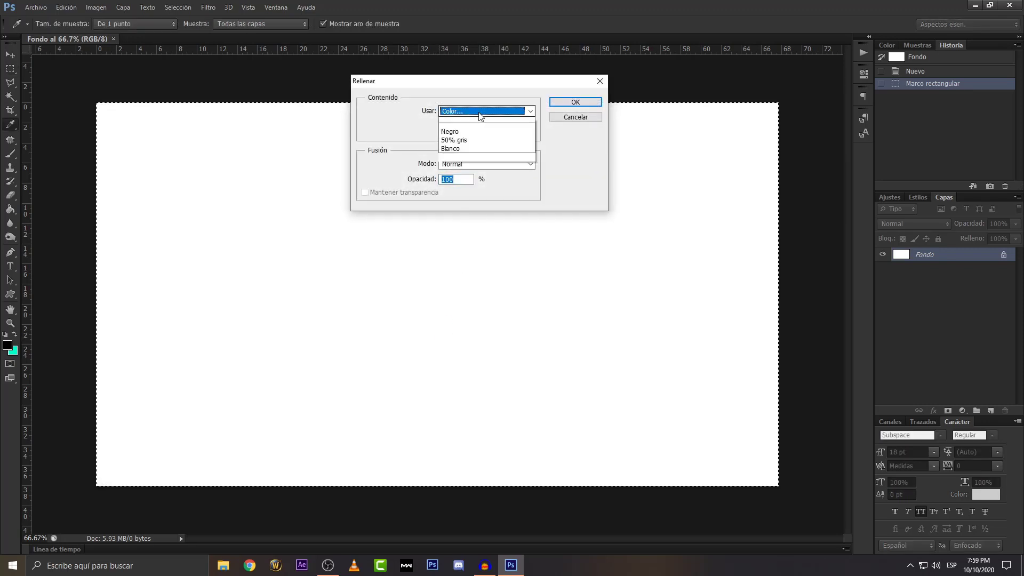
pyautogui.click(467, 142)
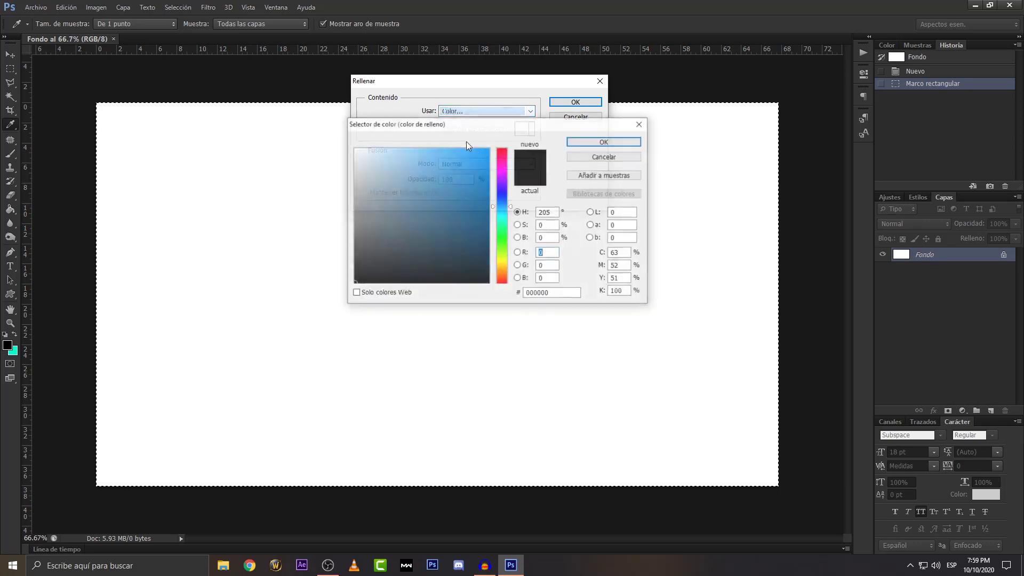
pyautogui.moveTo(429, 188); pyautogui.dragTo(354, 283)
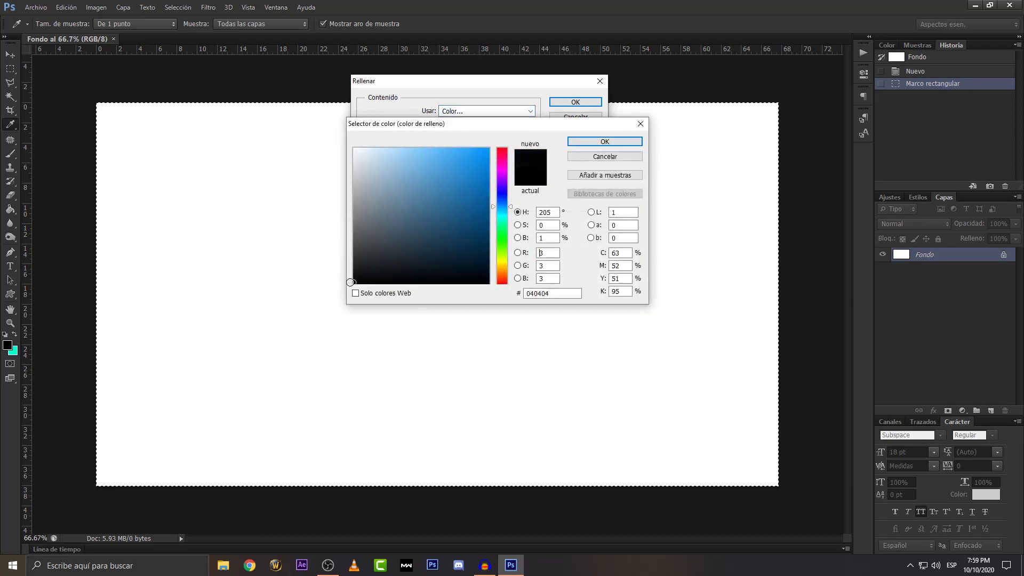
pyautogui.click(586, 142)
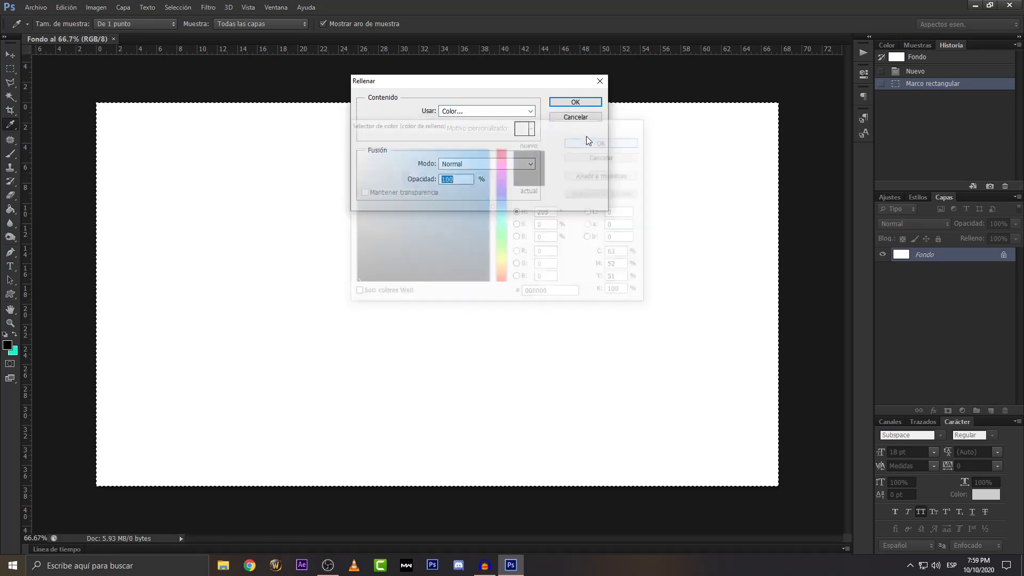
pyautogui.click(578, 105)
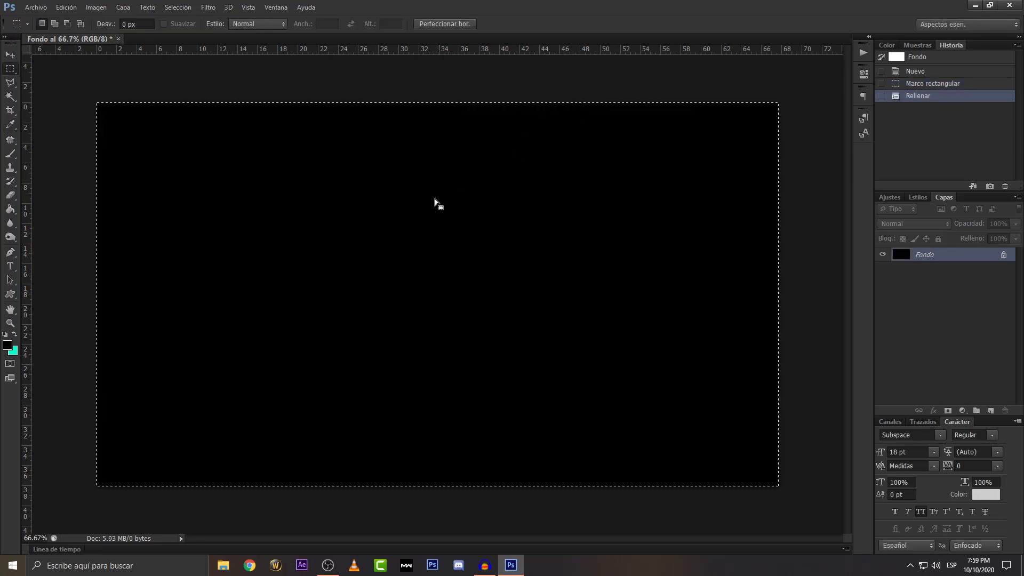
pyautogui.rightClick(396, 198)
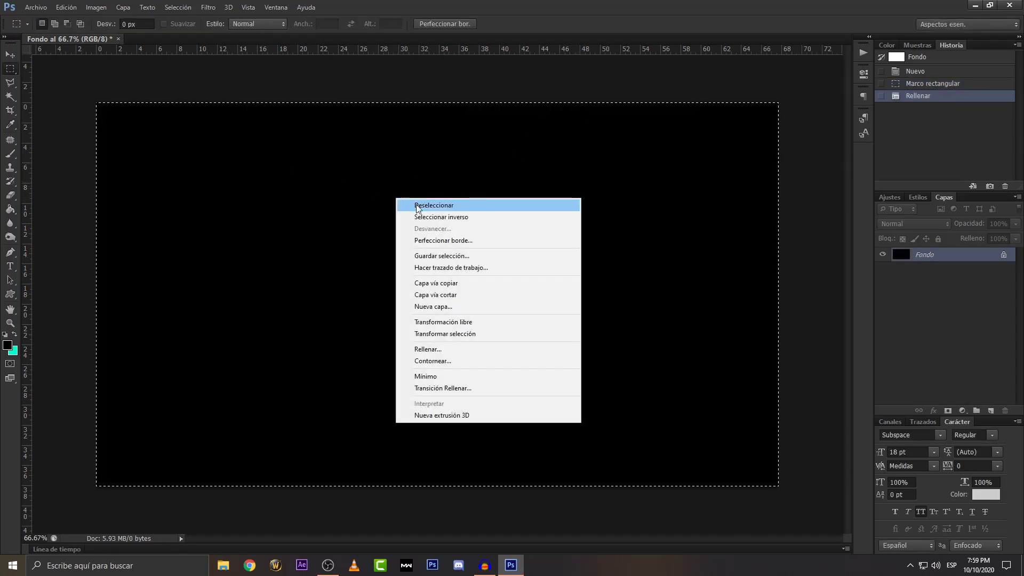
pyautogui.click(431, 206)
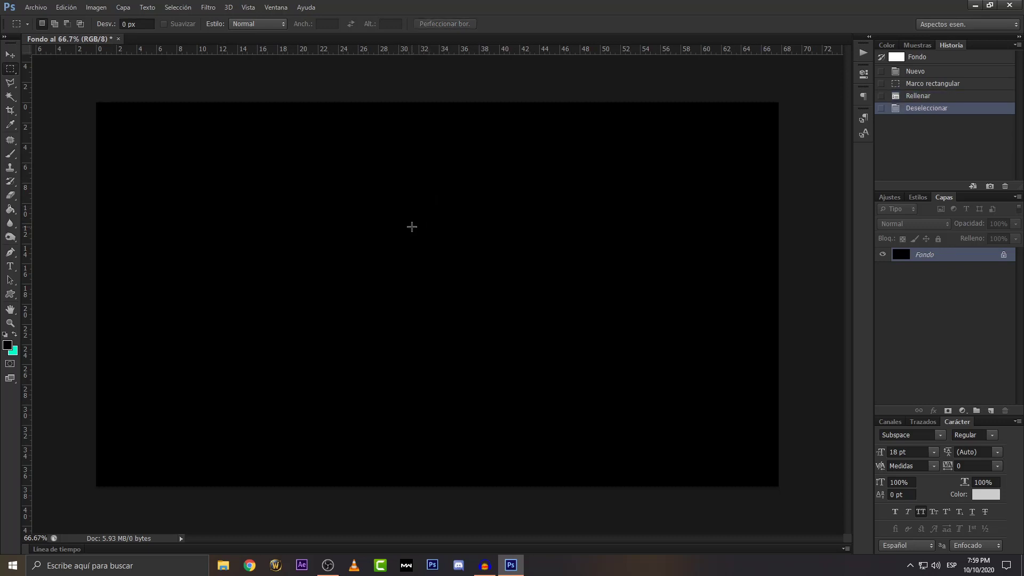
# Add 'SPORT' text in Subspace Regular 18 pt near the canvas centre
pyautogui.click(10, 266)
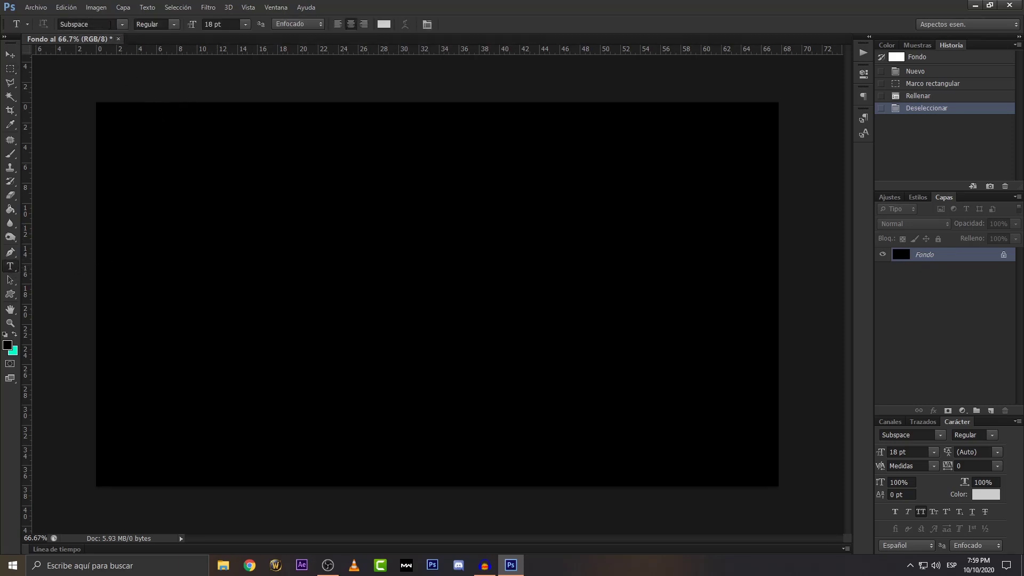
pyautogui.click(121, 24)
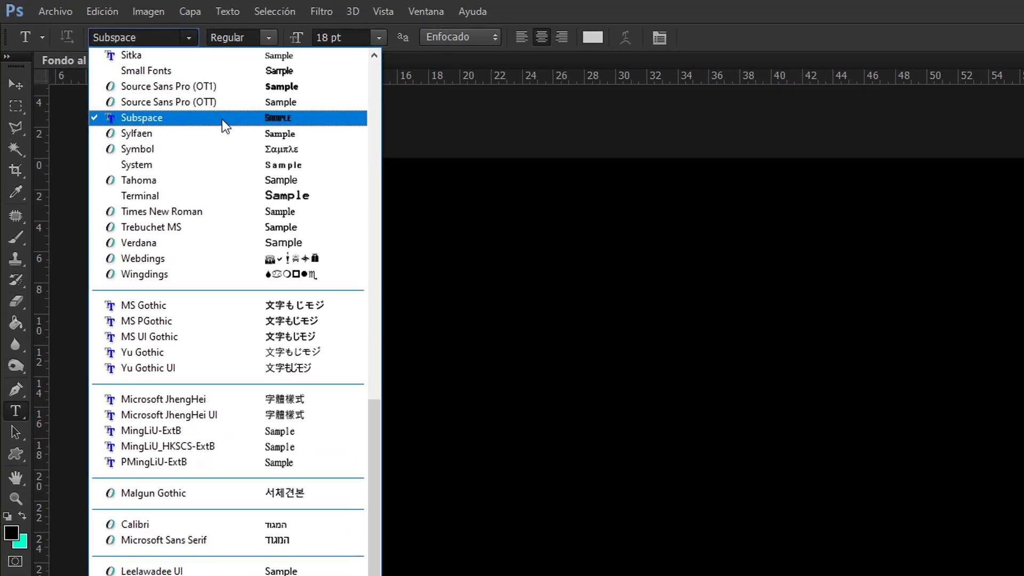
pyautogui.click(222, 119)
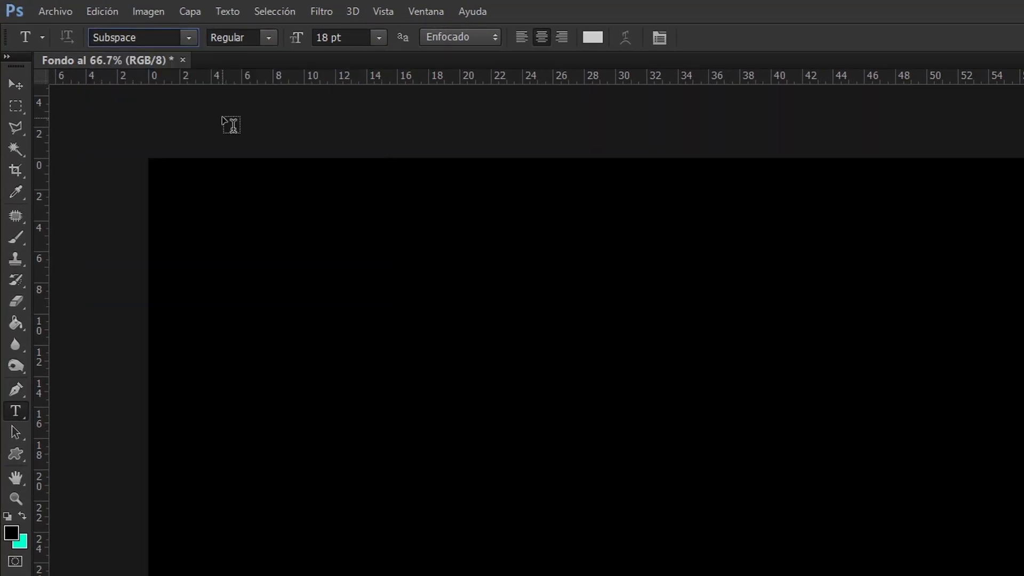
pyautogui.click(269, 38)
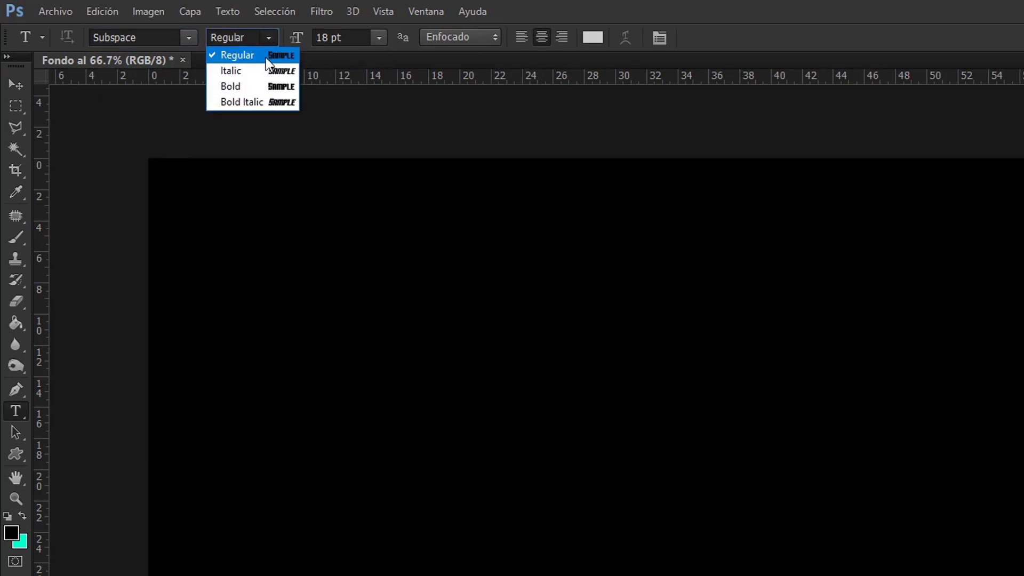
pyautogui.click(261, 59)
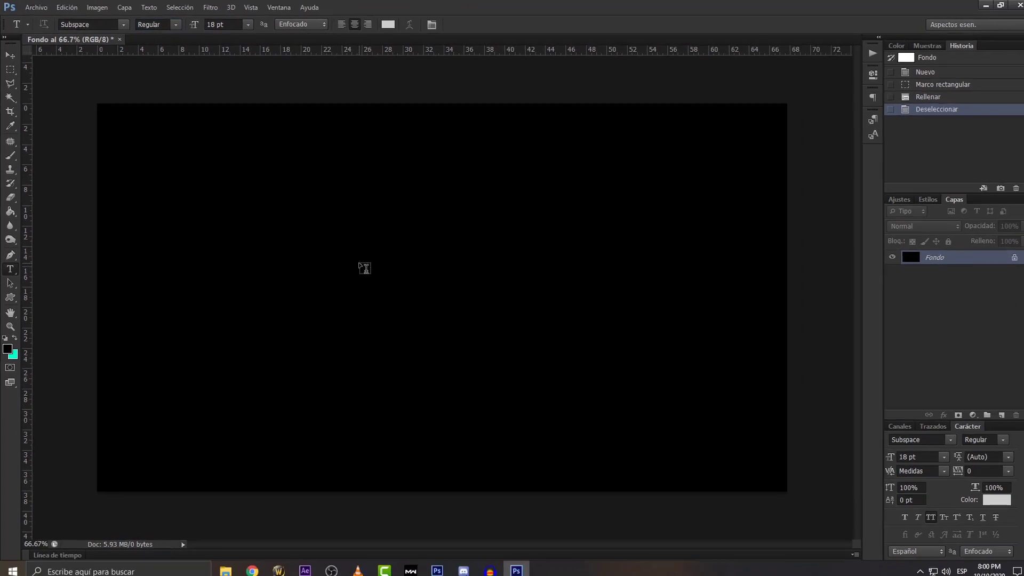
pyautogui.click(355, 260)
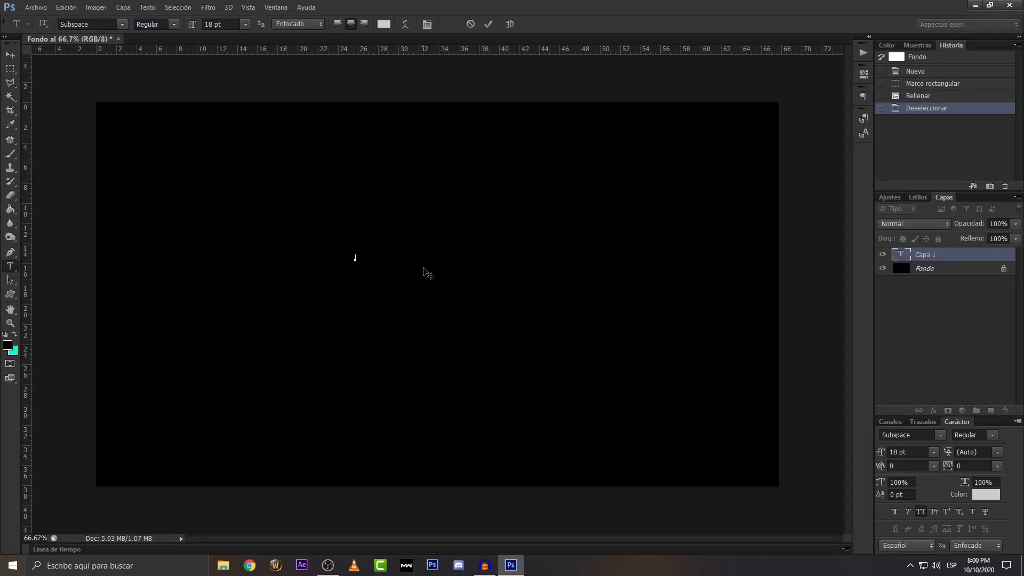
pyautogui.write('SPORT')
pyautogui.click(946, 258)
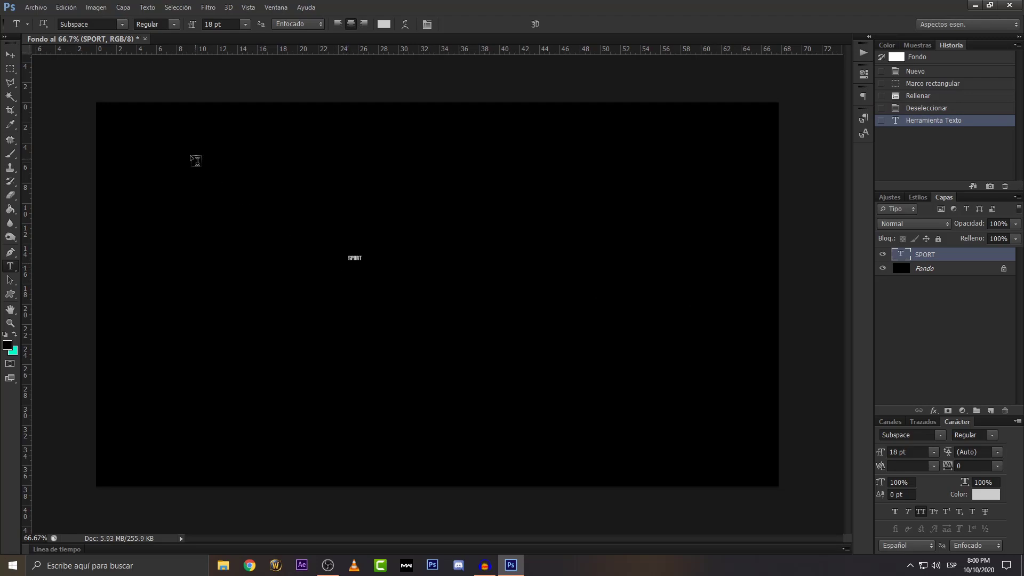
# Scale the SPORT text up to about 448 pt and centre it on the canvas
pyautogui.click(64, 7)
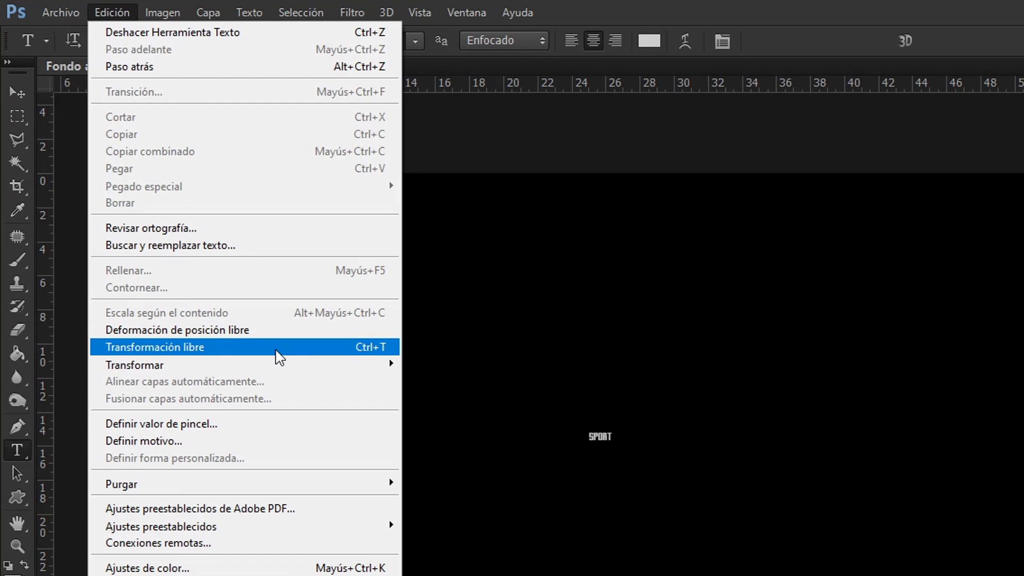
pyautogui.hotkey('ctrl', 't')
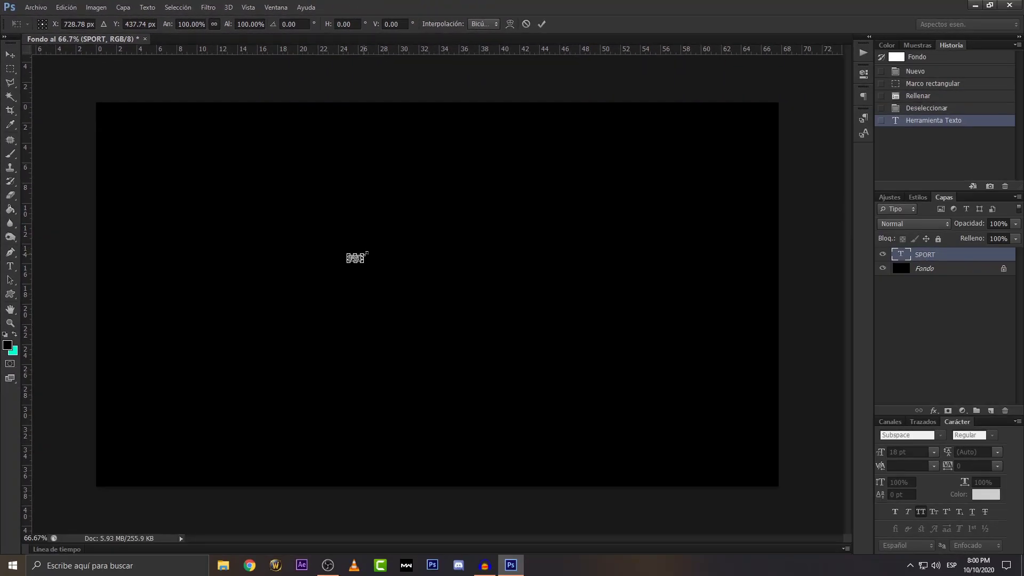
pyautogui.moveTo(365, 253); pyautogui.dragTo(670, 179)
pyautogui.moveTo(627, 129)
pyautogui.mouseDown()
pyautogui.moveTo(533, 232)
pyautogui.moveTo(605, 201)
pyautogui.mouseUp()
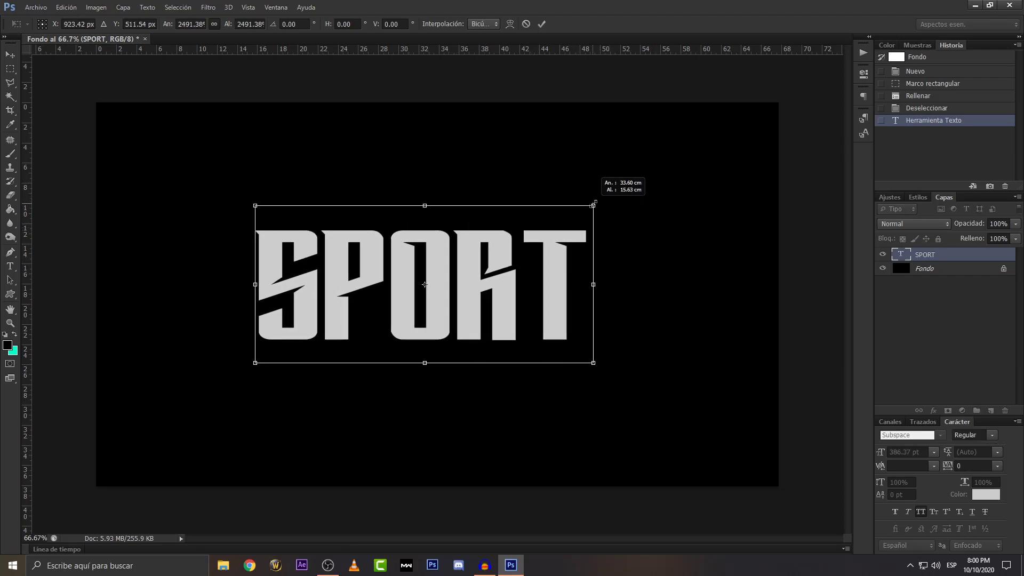
pyautogui.moveTo(525, 276); pyautogui.dragTo(534, 289)
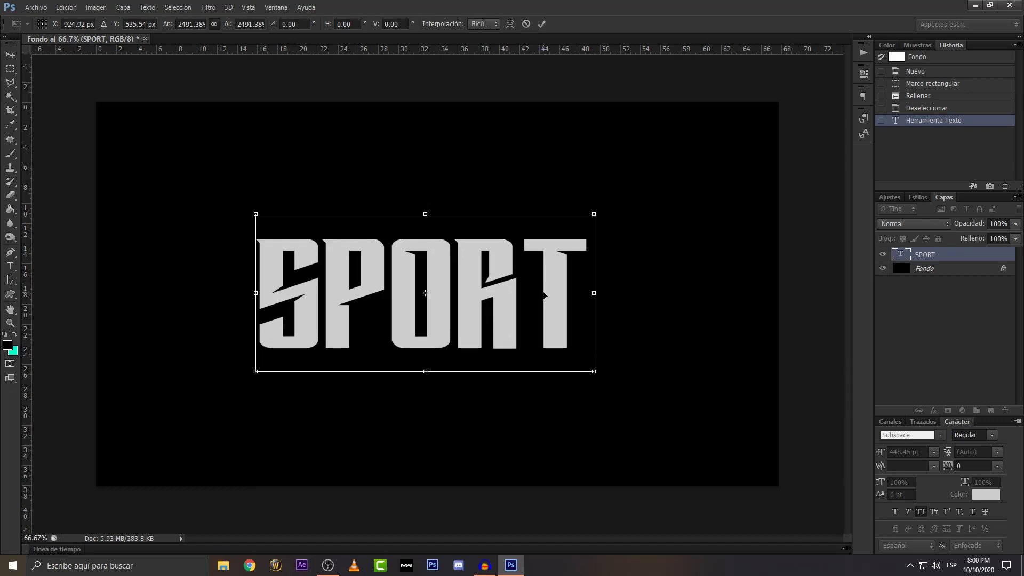
pyautogui.press('Return')
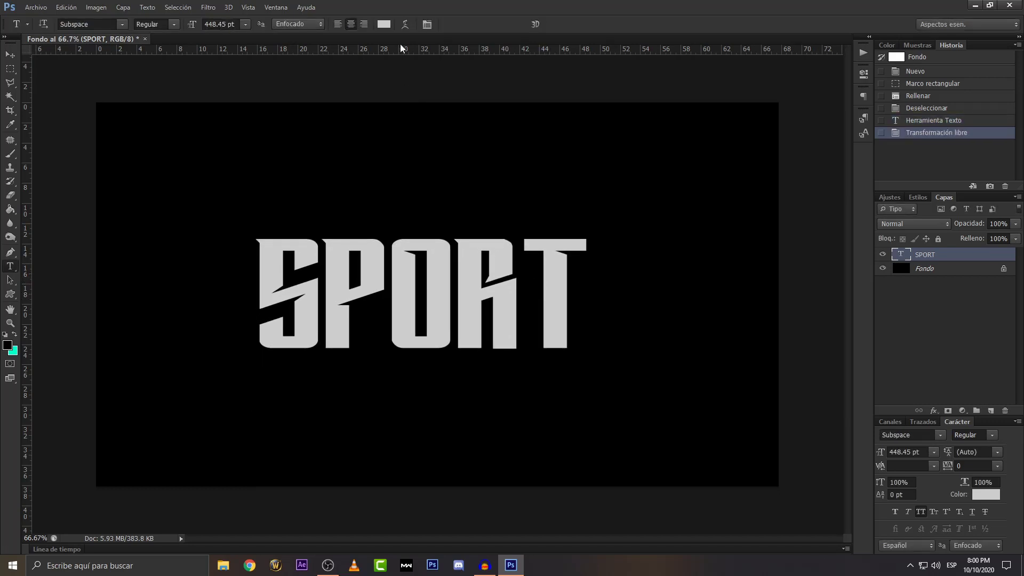
pyautogui.click(383, 24)
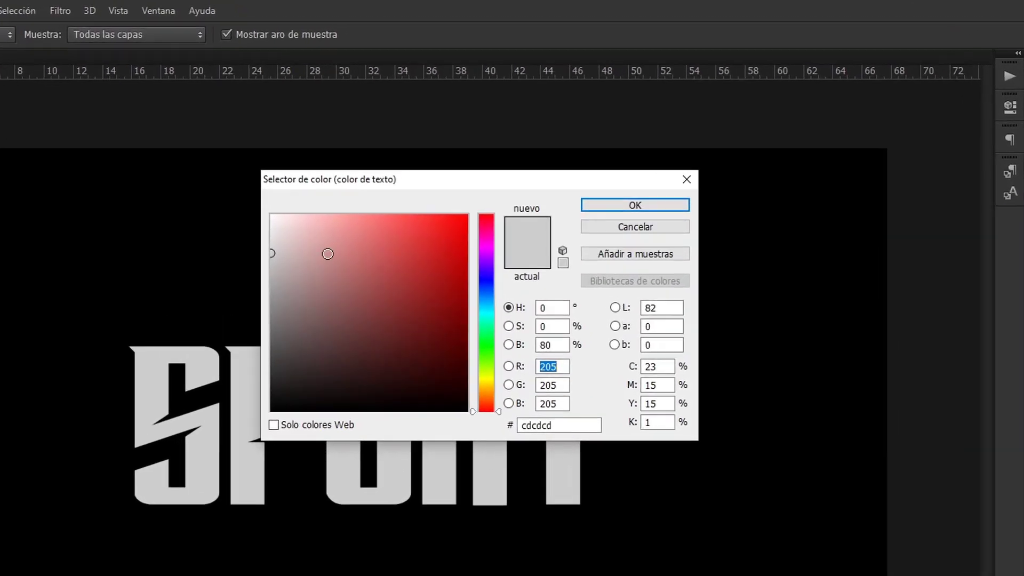
# Change the SPORT text colour to pure white ffffff
pyautogui.click(619, 206)
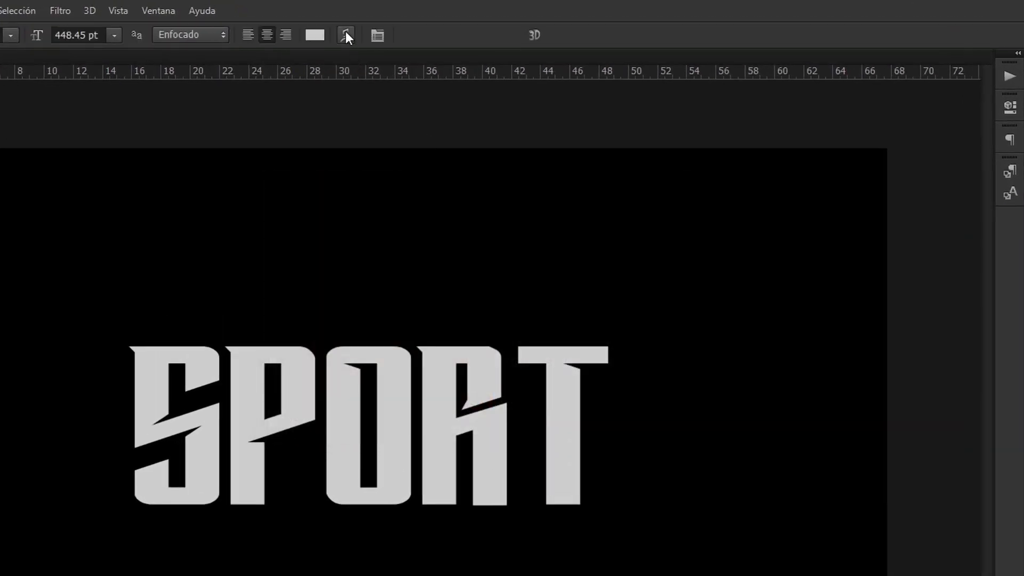
pyautogui.click(316, 41)
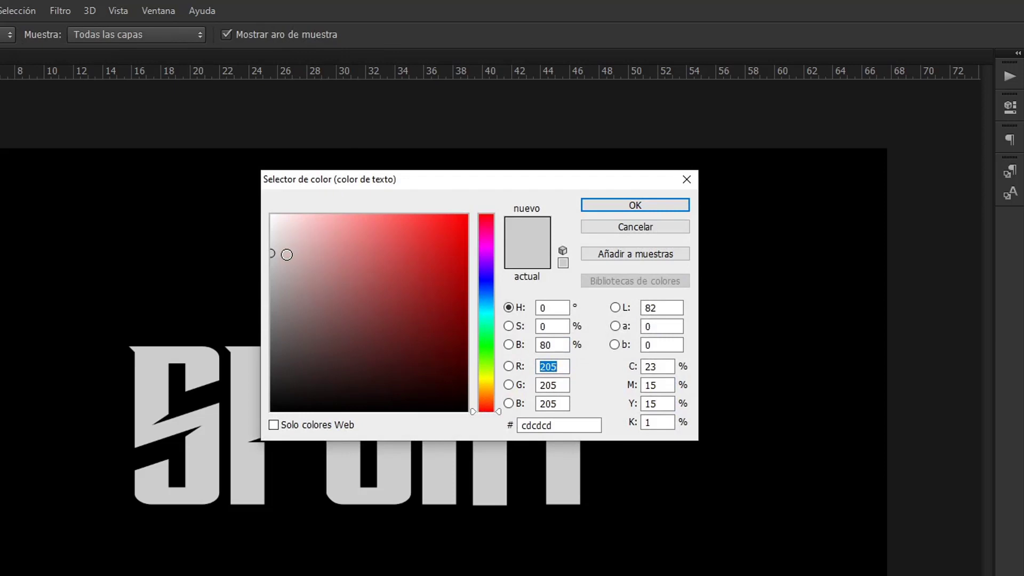
pyautogui.moveTo(283, 238); pyautogui.dragTo(264, 208)
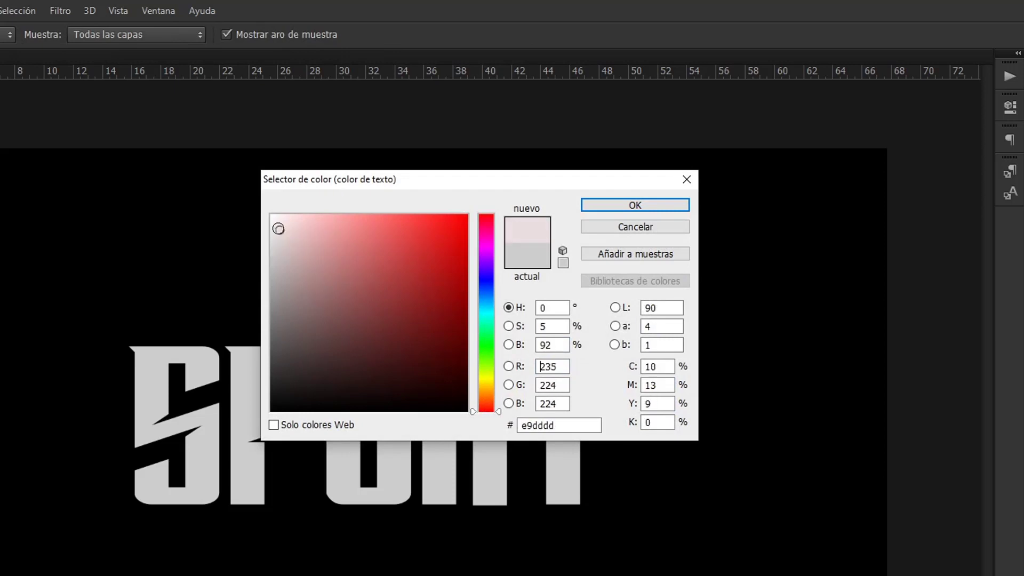
pyautogui.click(552, 426)
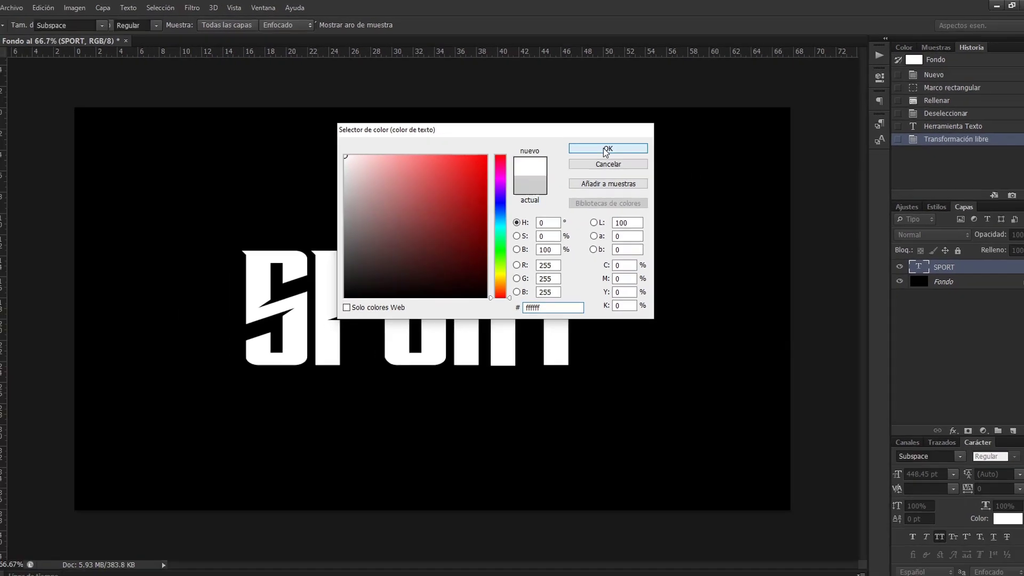
pyautogui.click(606, 151)
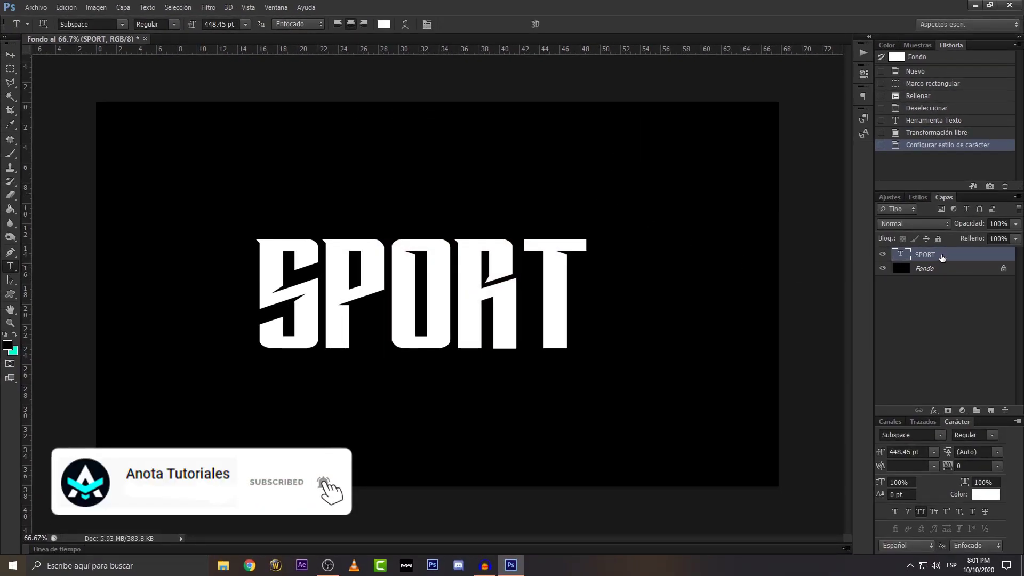
# Duplicate the SPORT layer as a copy named 'sombra interior'
pyautogui.rightClick(940, 256)
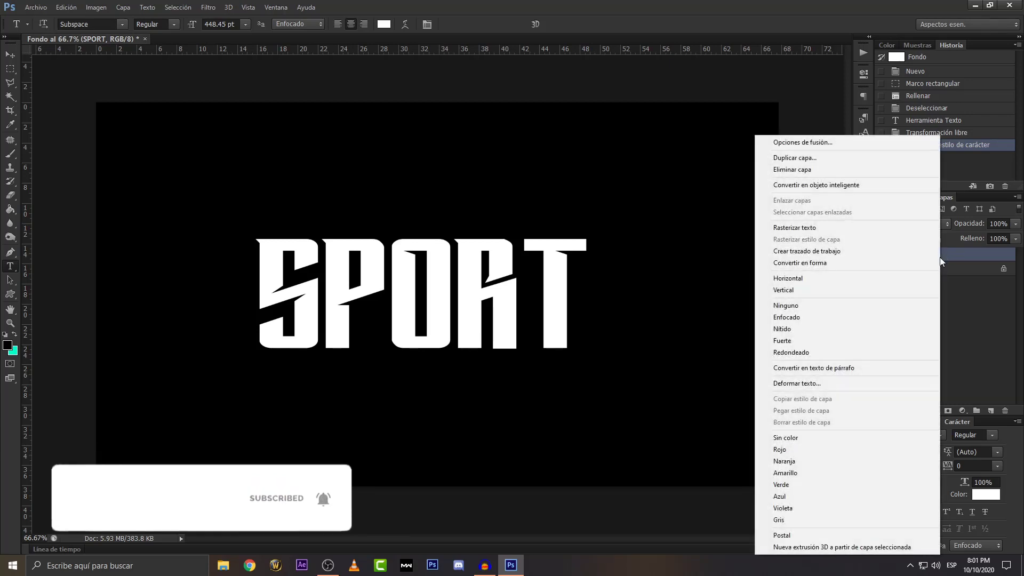
pyautogui.click(846, 157)
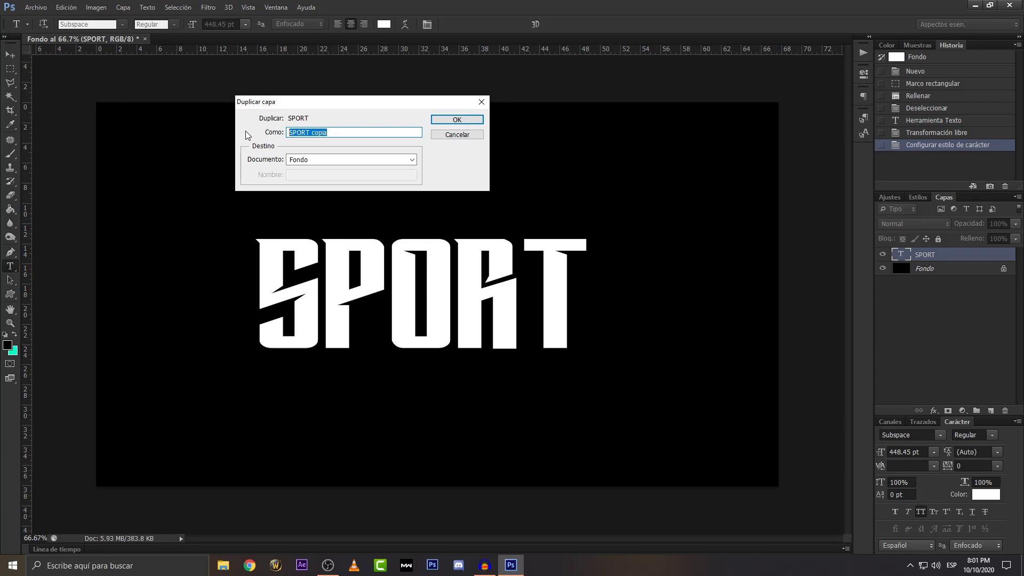
pyautogui.write('sombra interior')
pyautogui.press('Return')
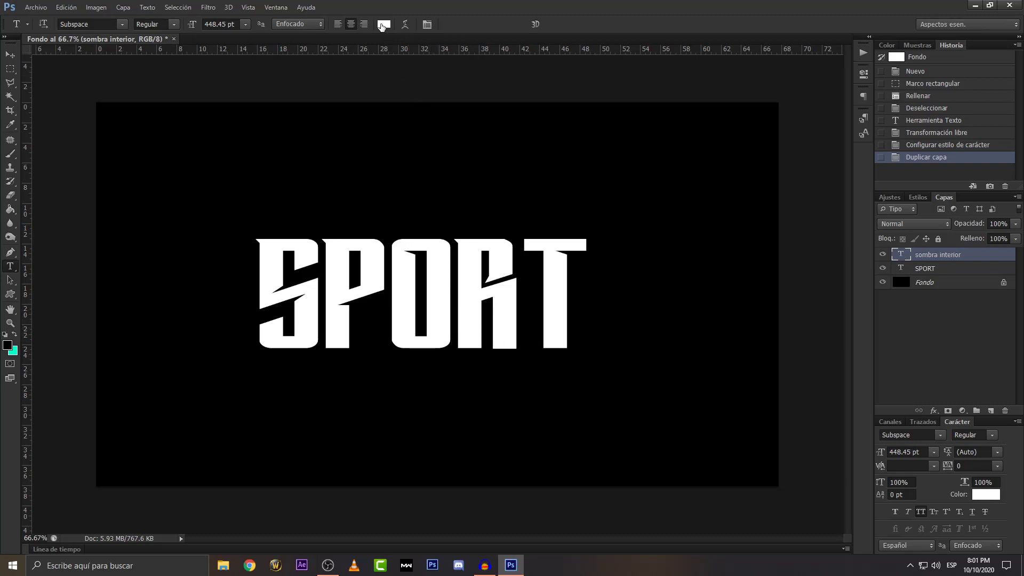
# Colour the sombra interior copy light grey cdcdcd
pyautogui.click(383, 25)
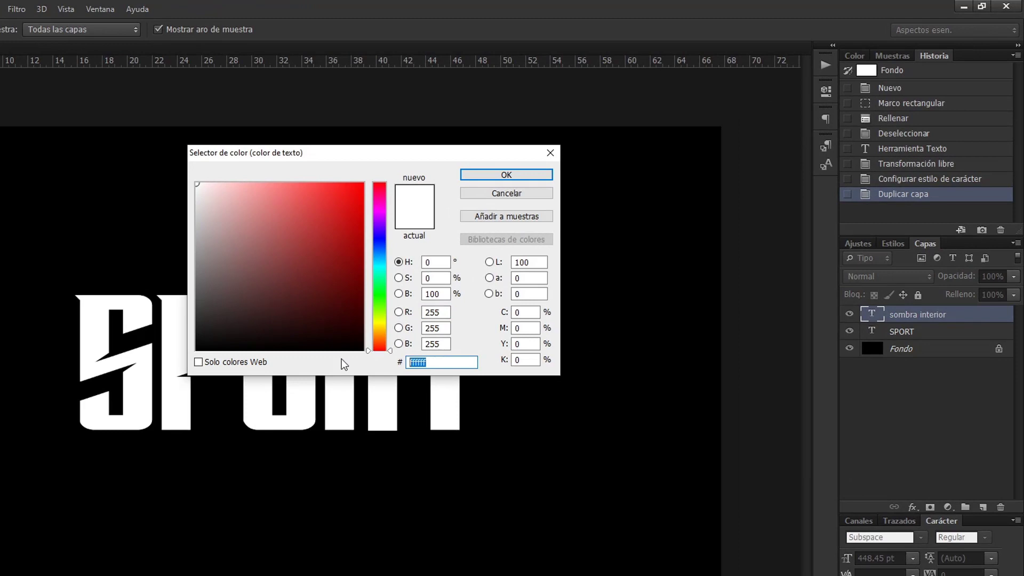
pyautogui.write('cdcdcd')
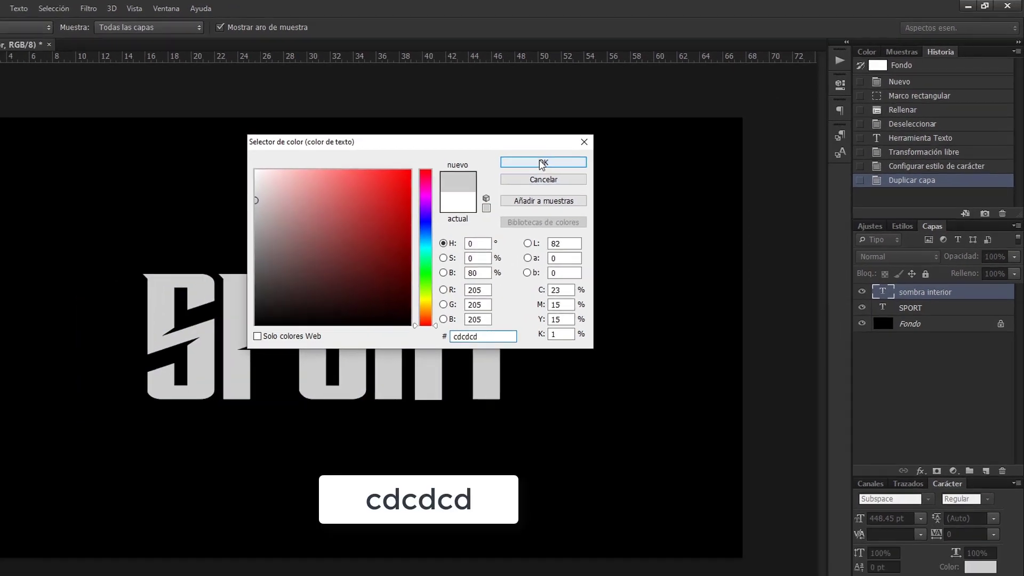
pyautogui.click(506, 174)
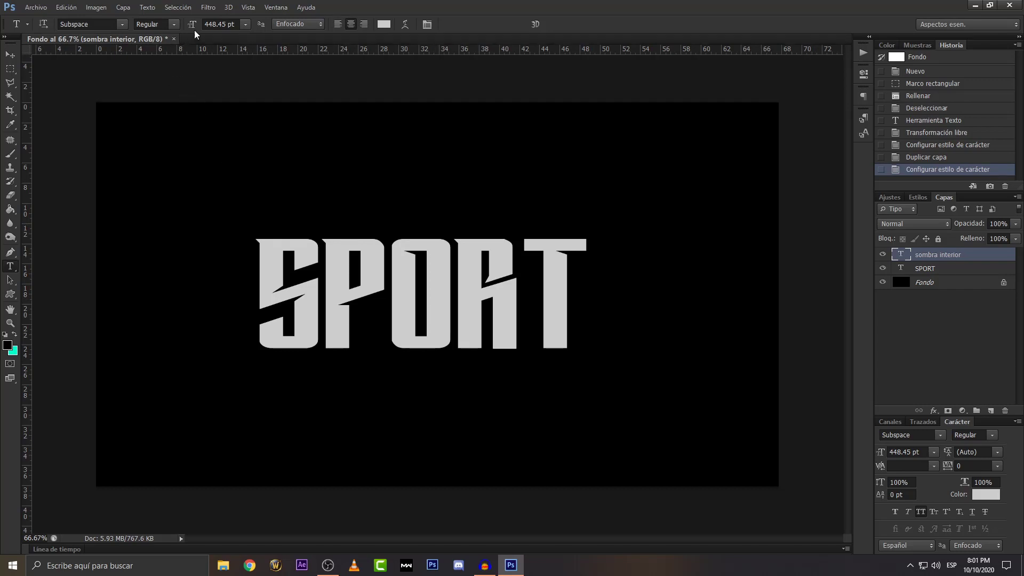
pyautogui.click(208, 7)
pyautogui.moveTo(348, 209)
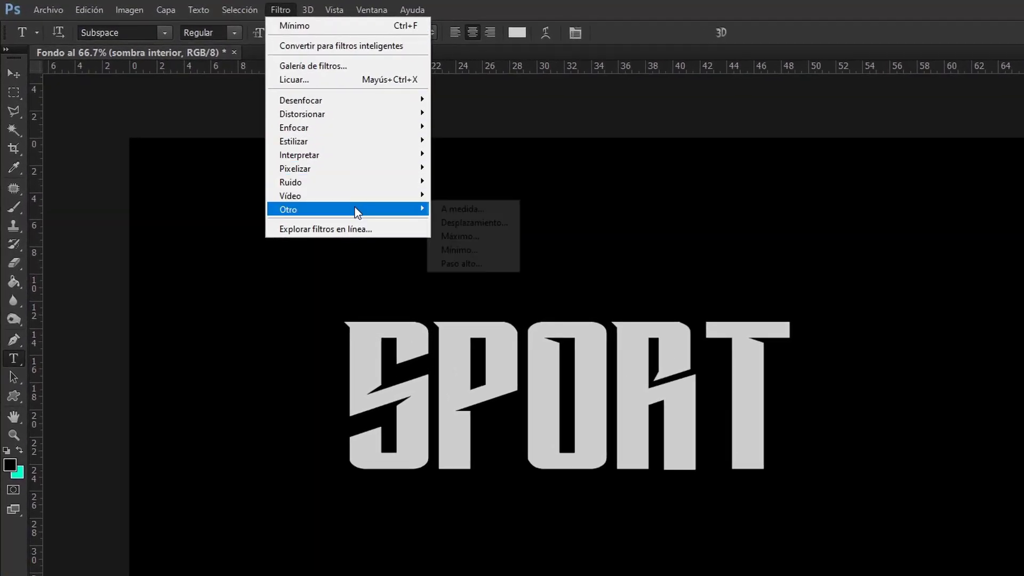
# Rasterize sombra interior and apply the Máximo filter, leaving a thin white SPORT outline
pyautogui.click(479, 239)
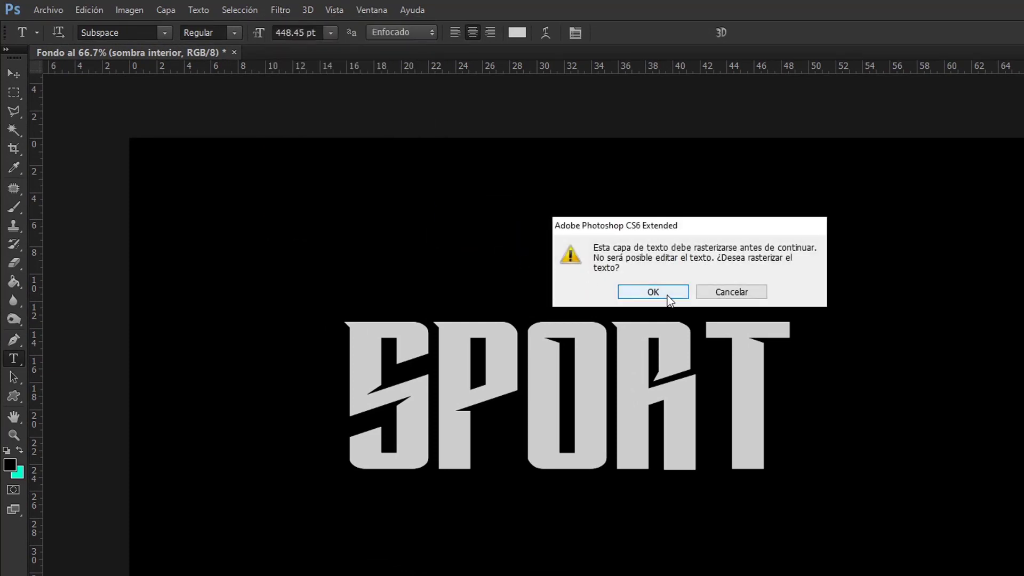
pyautogui.click(609, 269)
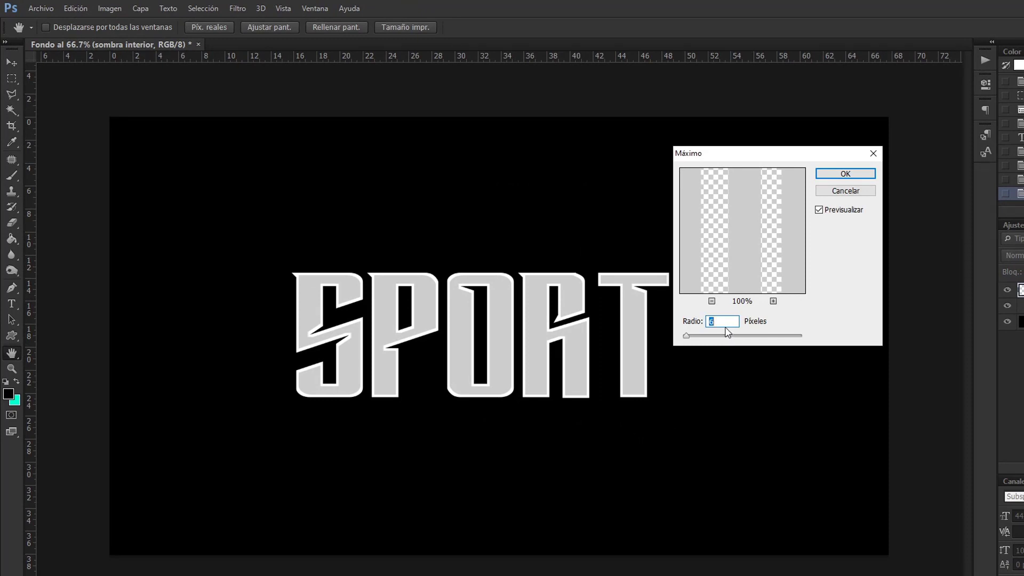
pyautogui.click(836, 179)
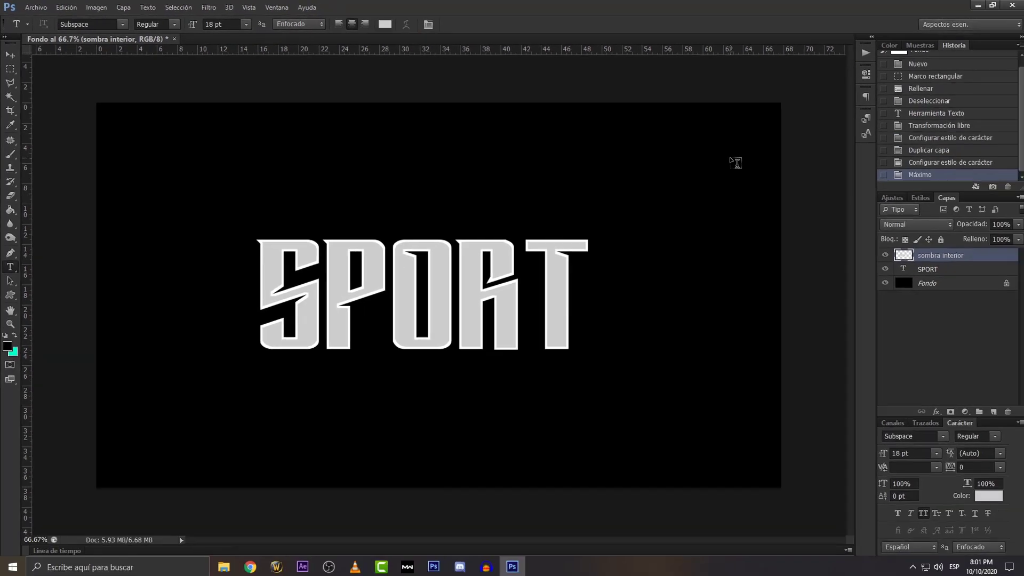
pyautogui.click(12, 69)
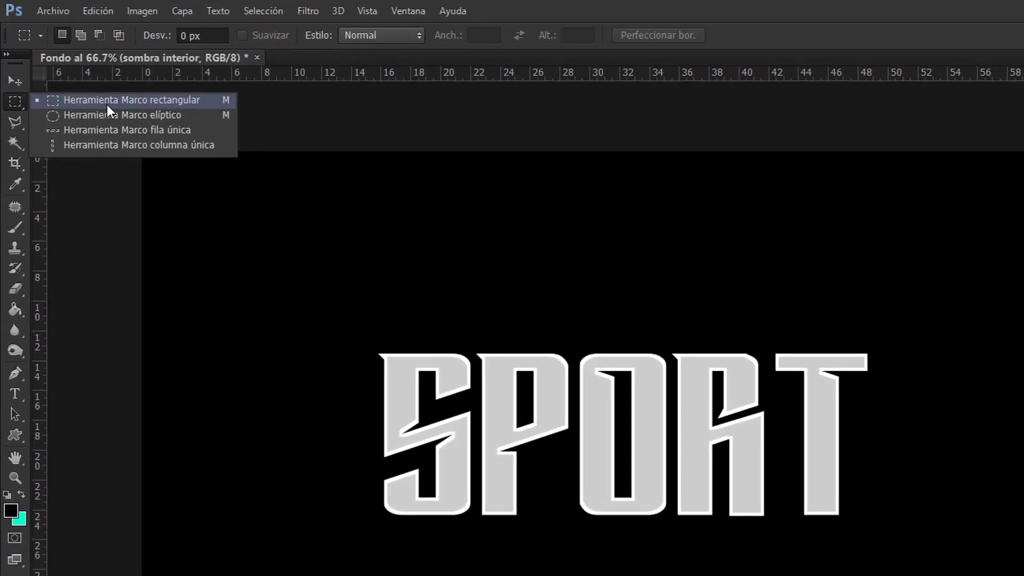
# Delete the grey fill from the top half of the SPORT letters, then deselect
pyautogui.click(113, 99)
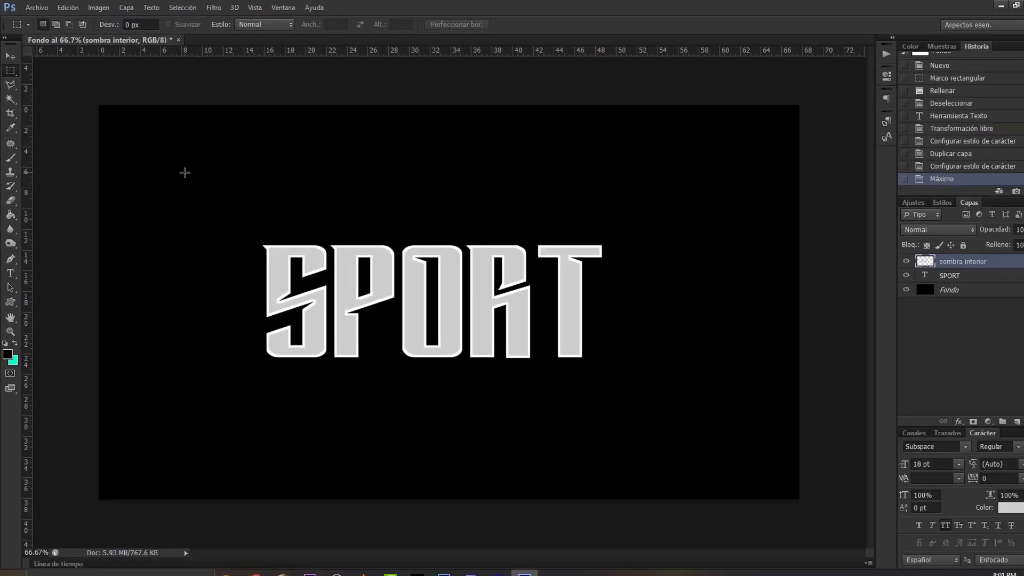
pyautogui.moveTo(180, 168); pyautogui.dragTo(625, 309)
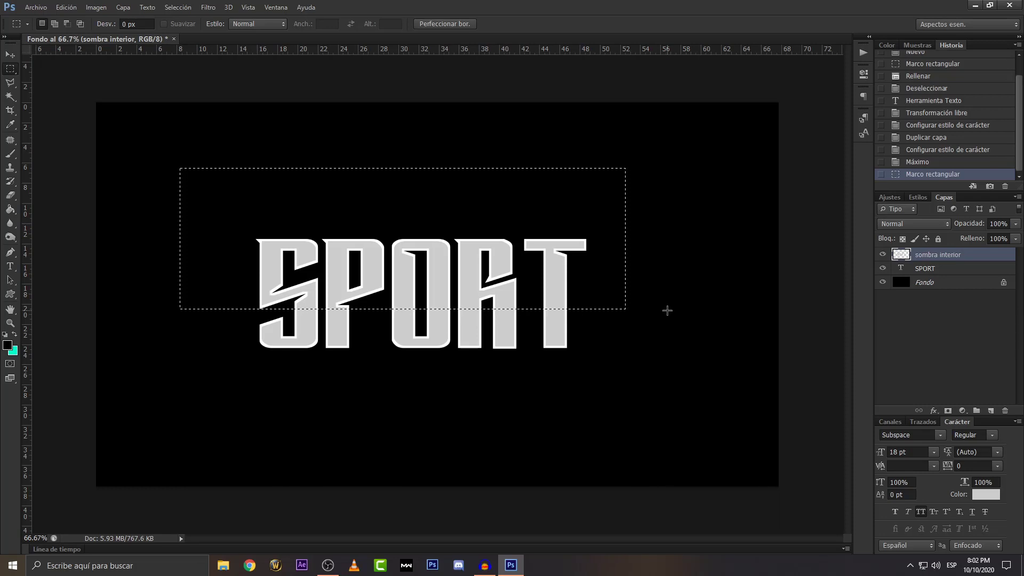
pyautogui.press('Delete')
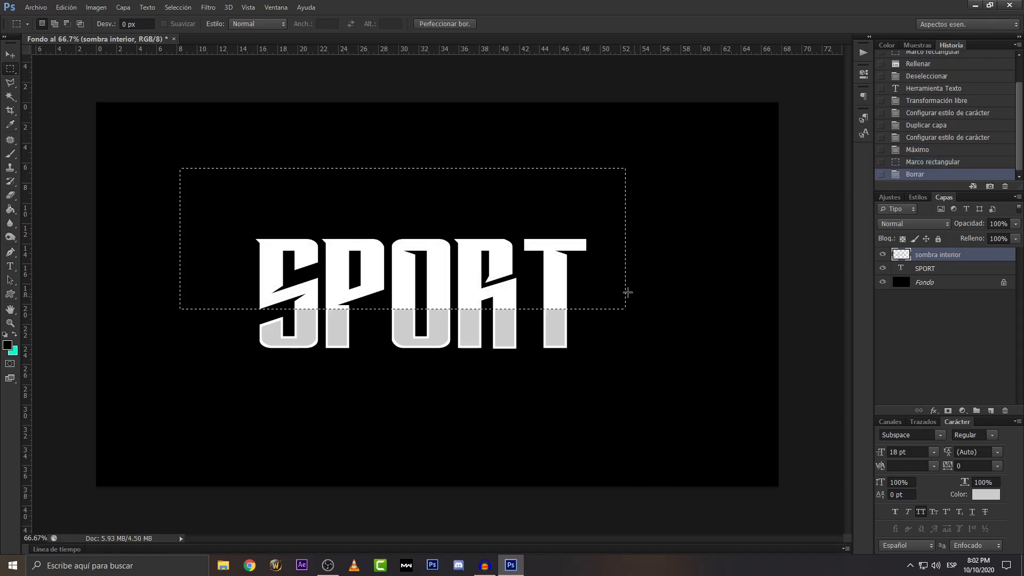
pyautogui.rightClick(495, 211)
pyautogui.click(507, 213)
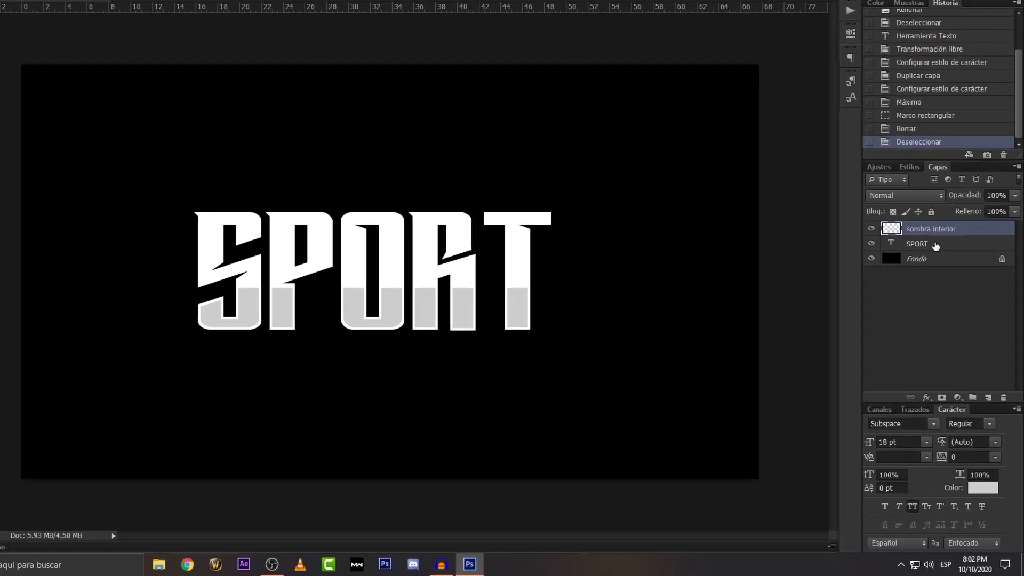
# Duplicate the SPORT layer as 'borde 1' and move it beneath SPORT
pyautogui.rightClick(924, 206)
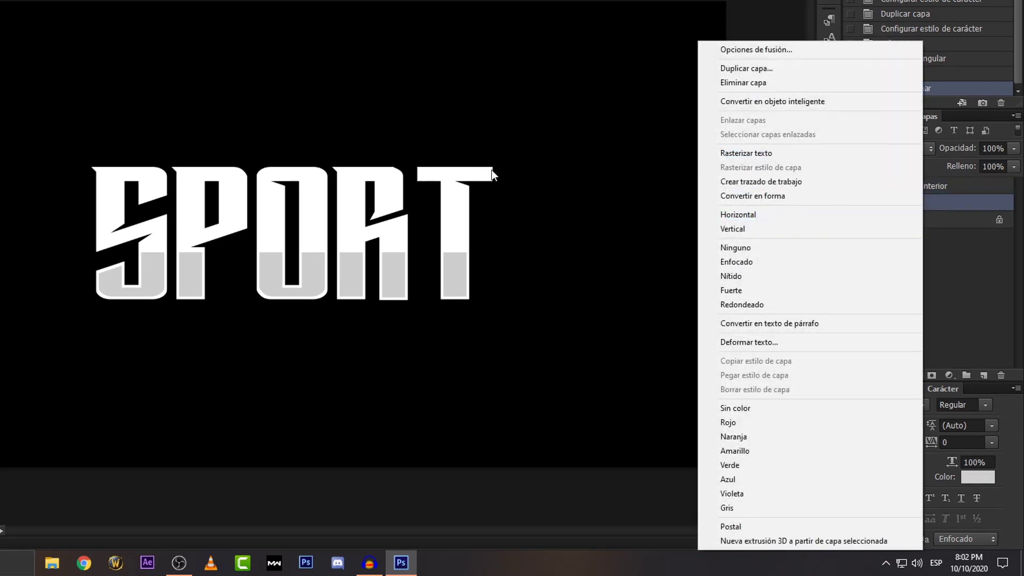
pyautogui.click(741, 69)
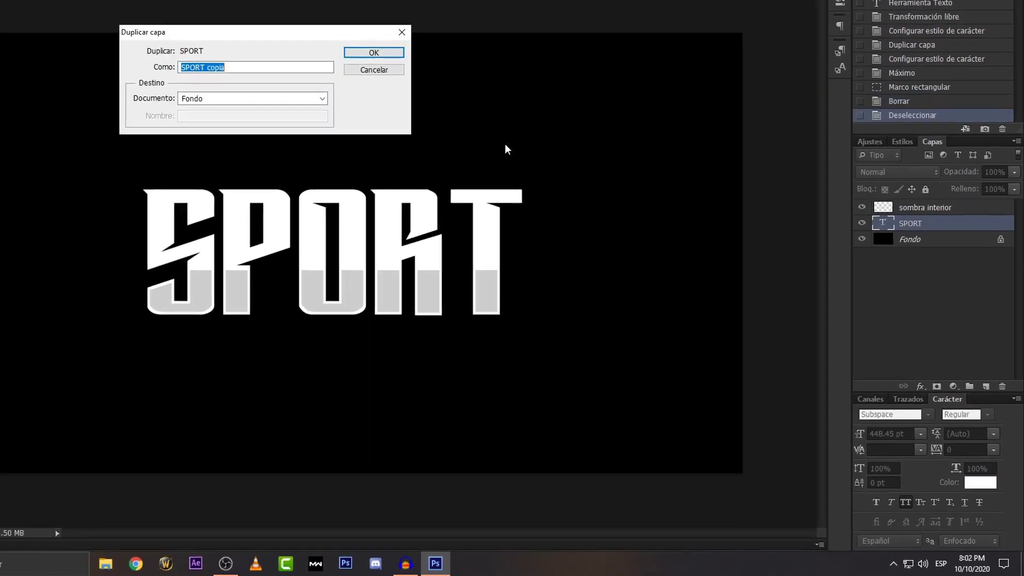
pyautogui.write('borde 1')
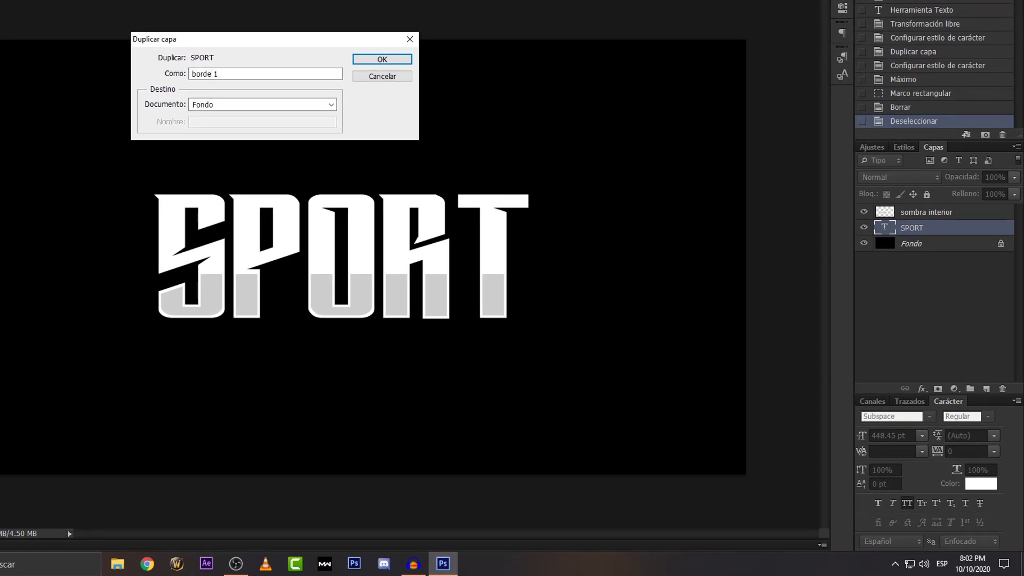
pyautogui.click(386, 60)
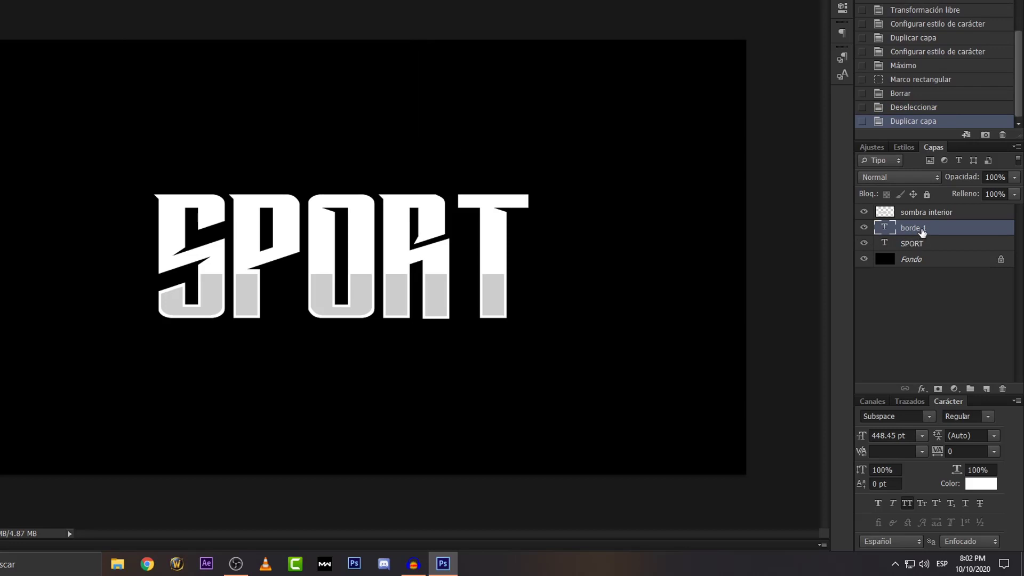
pyautogui.moveTo(922, 232); pyautogui.dragTo(920, 252)
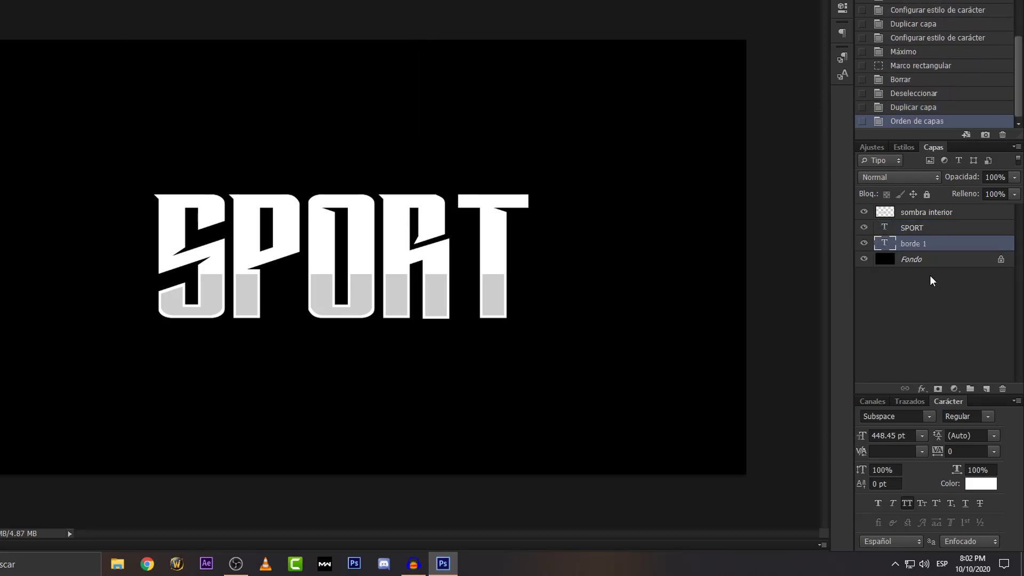
# Give borde 1 a red colour overlay layer style
pyautogui.rightClick(913, 248)
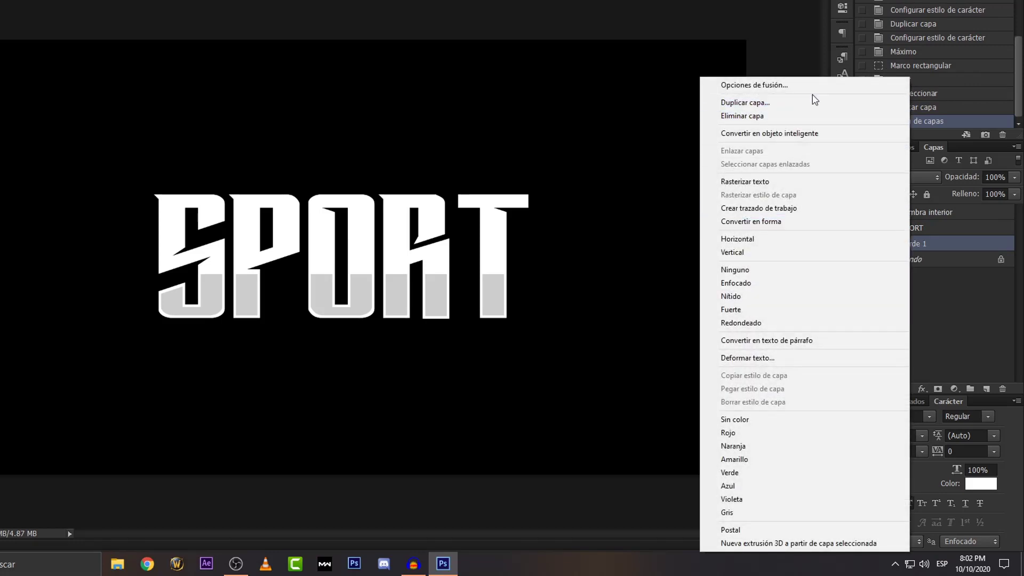
pyautogui.click(813, 92)
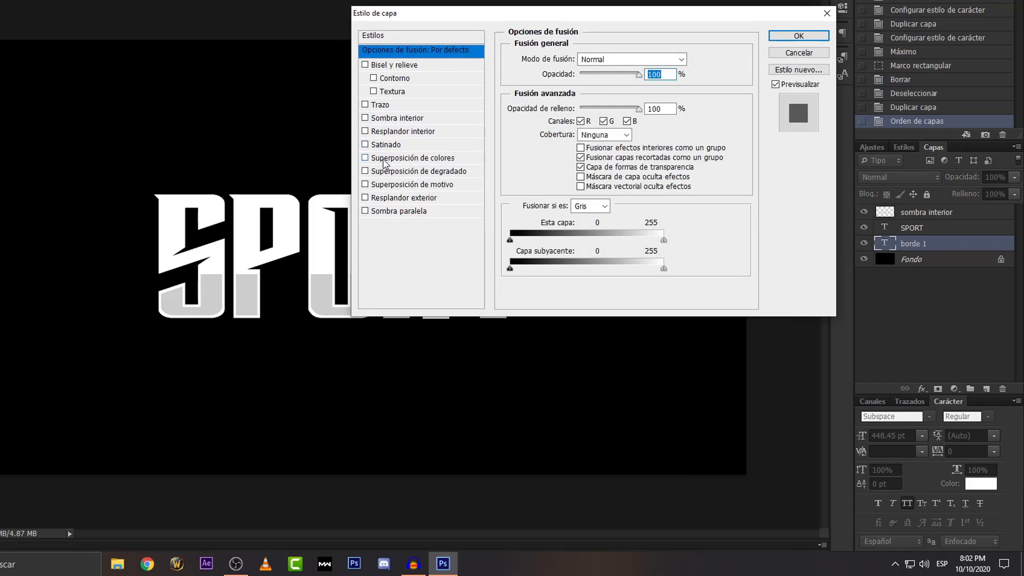
pyautogui.click(377, 162)
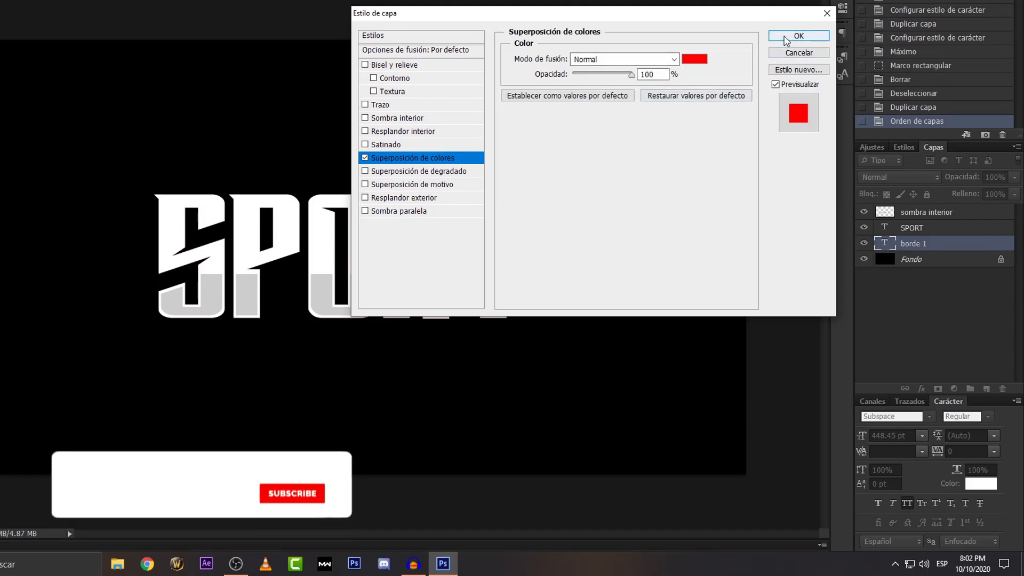
pyautogui.click(785, 37)
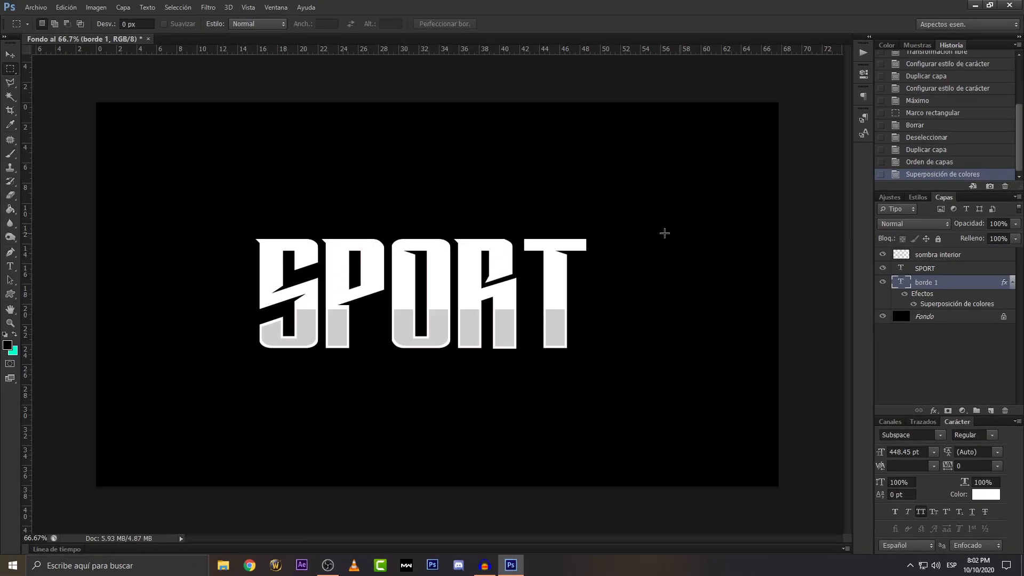
# Rasterize borde 1 and apply a Minimum filter with a 20 px radius
pyautogui.click(209, 8)
pyautogui.moveTo(240, 155)
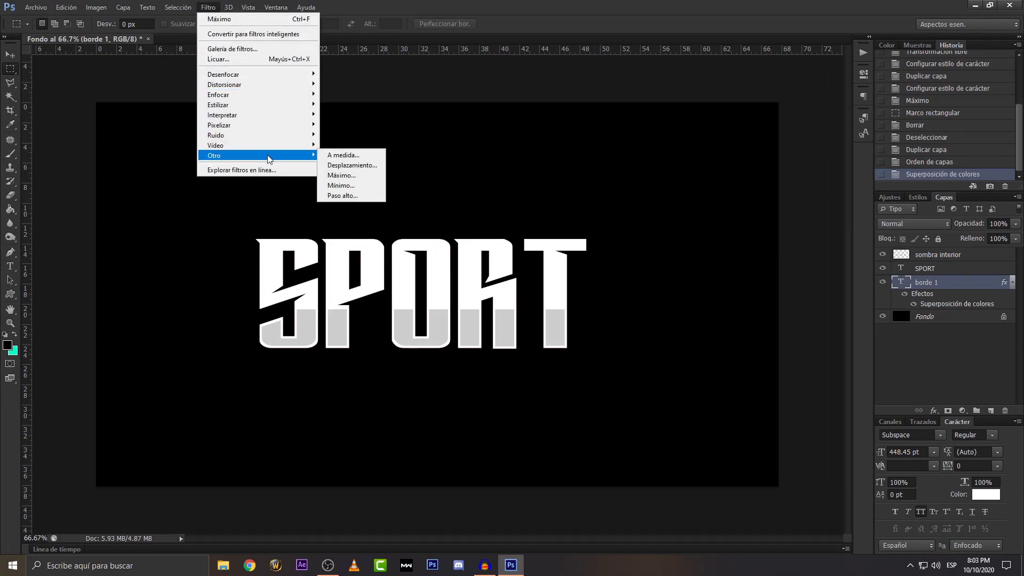
pyautogui.click(354, 186)
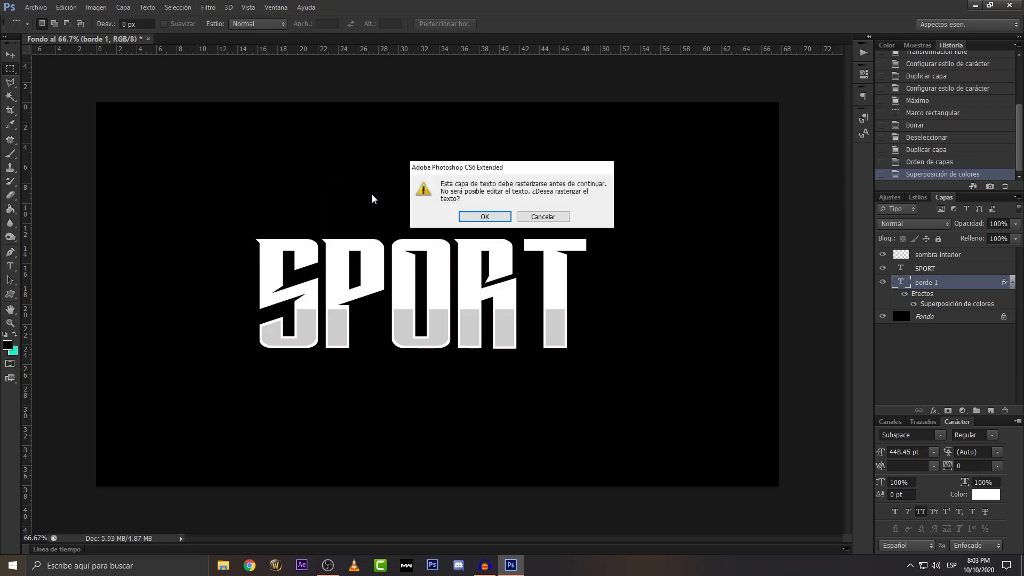
pyautogui.click(485, 216)
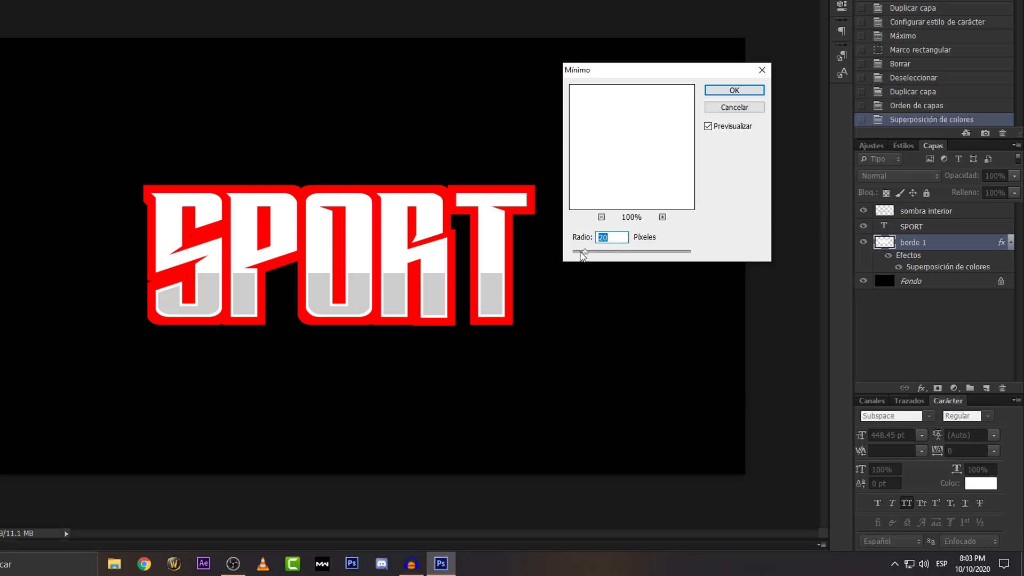
pyautogui.click(723, 95)
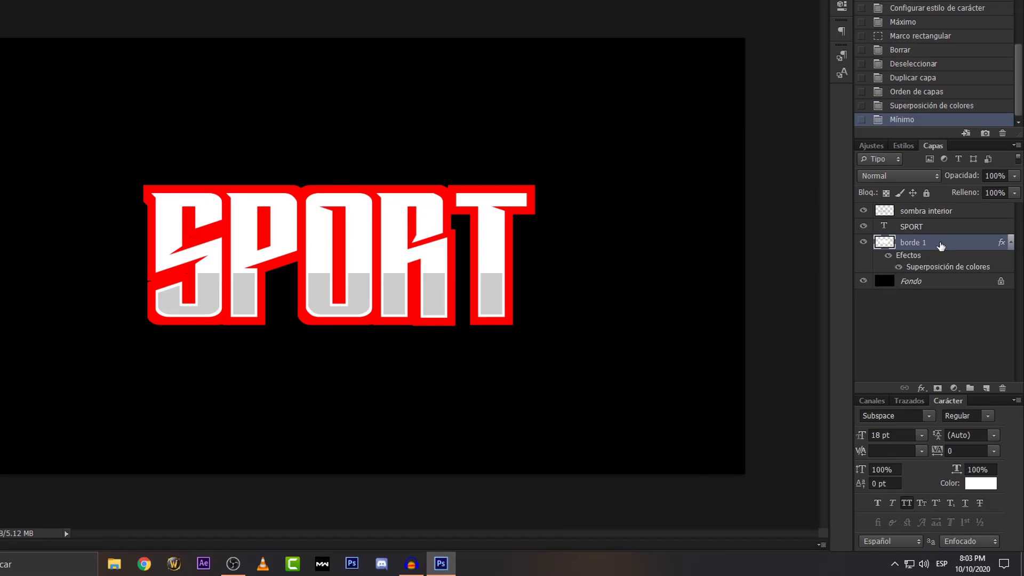
# Change borde 1's colour overlay to navy 0f1b34
pyautogui.rightClick(939, 244)
pyautogui.click(814, 100)
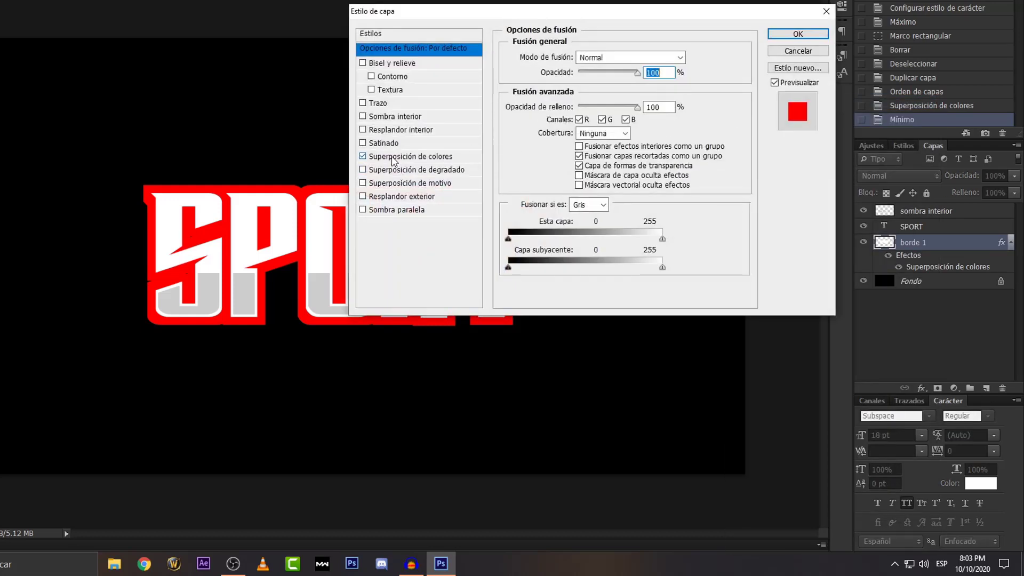
pyautogui.click(396, 158)
pyautogui.click(693, 57)
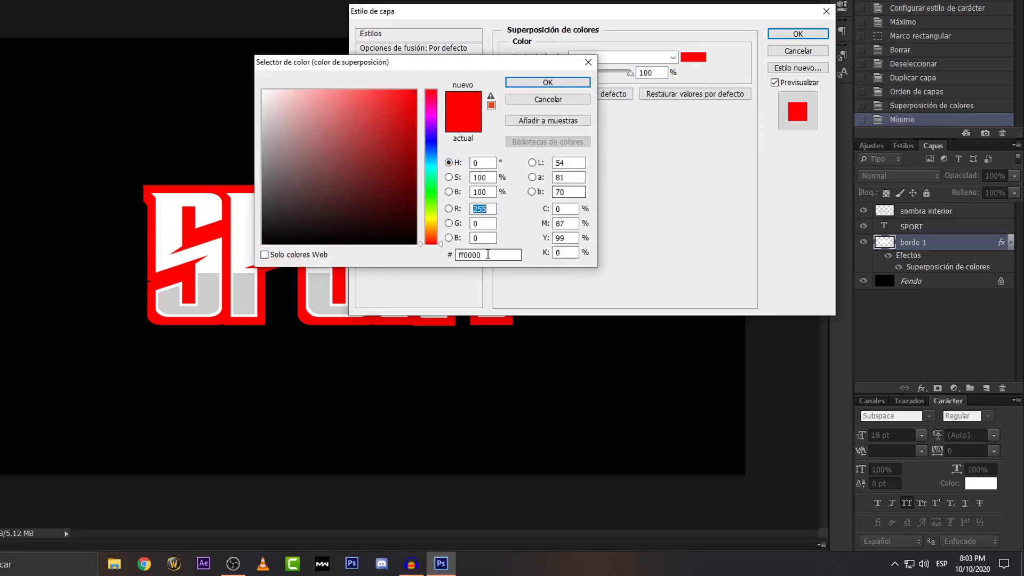
pyautogui.write('0')
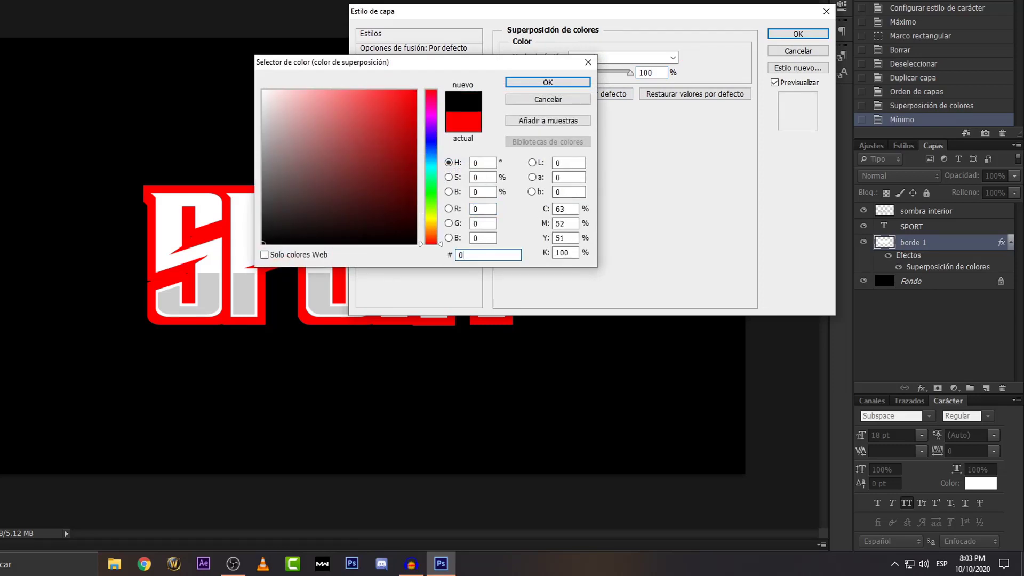
pyautogui.write('f1')
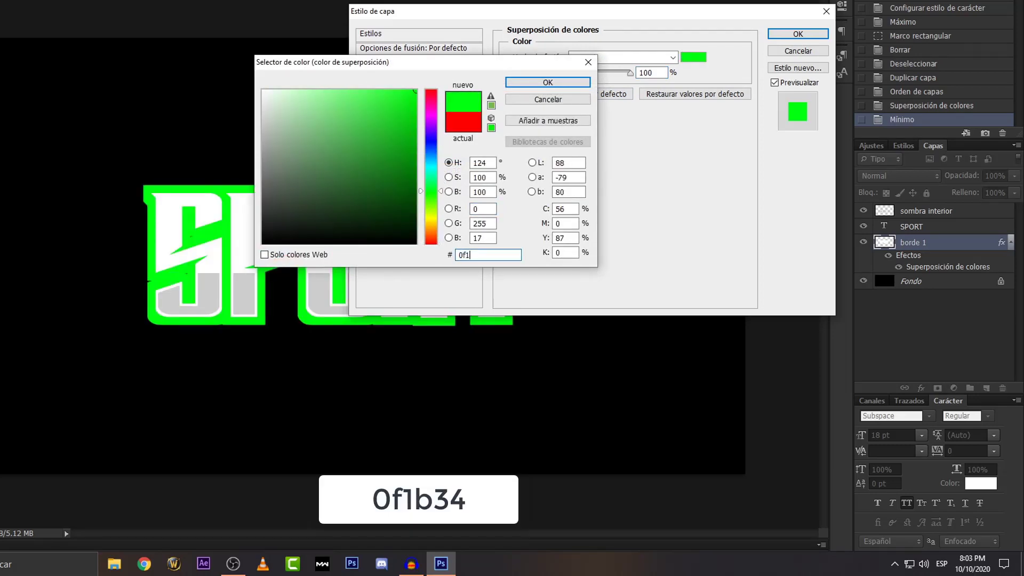
pyautogui.write('b')
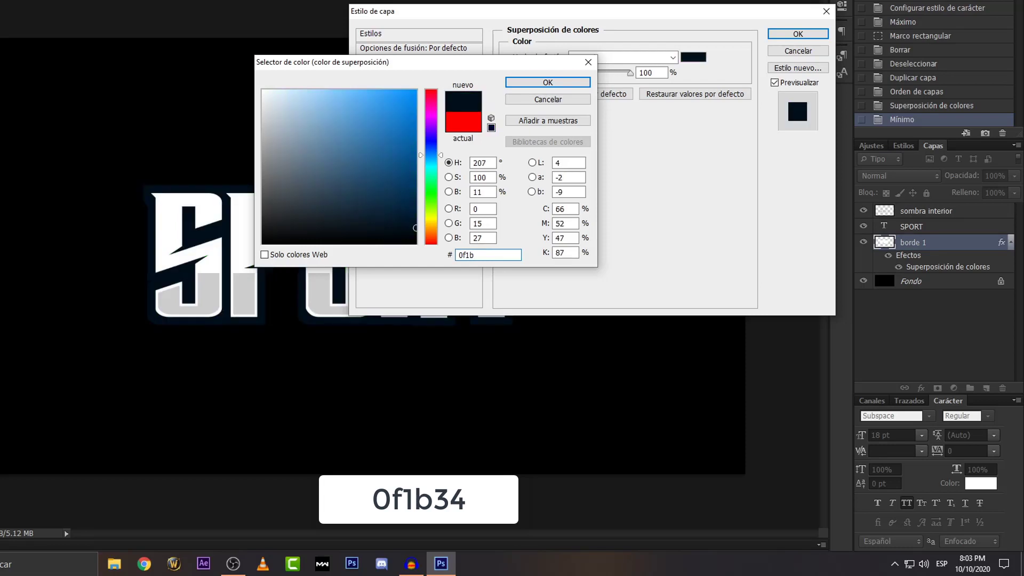
pyautogui.write('34')
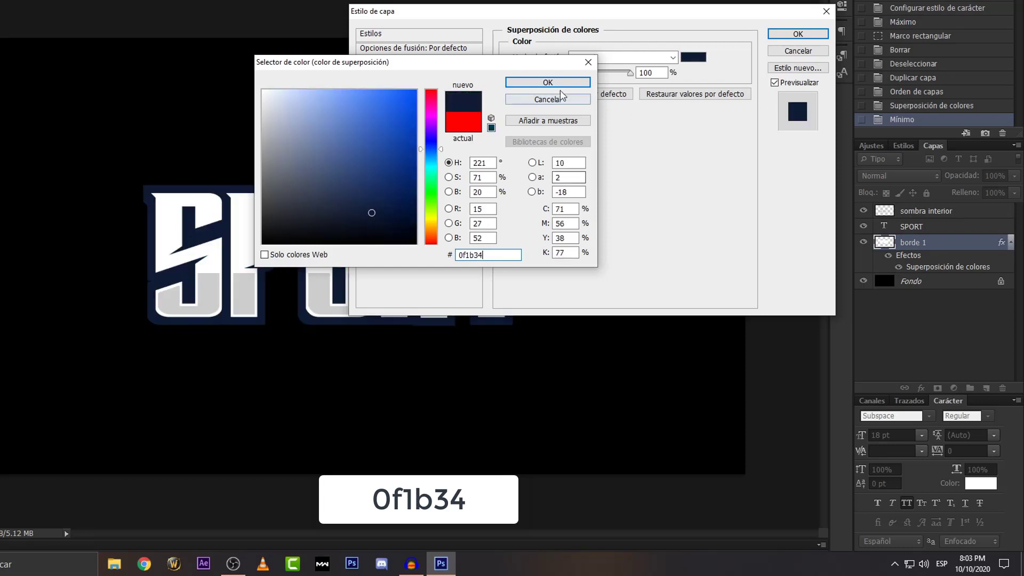
pyautogui.click(547, 82)
pyautogui.click(789, 36)
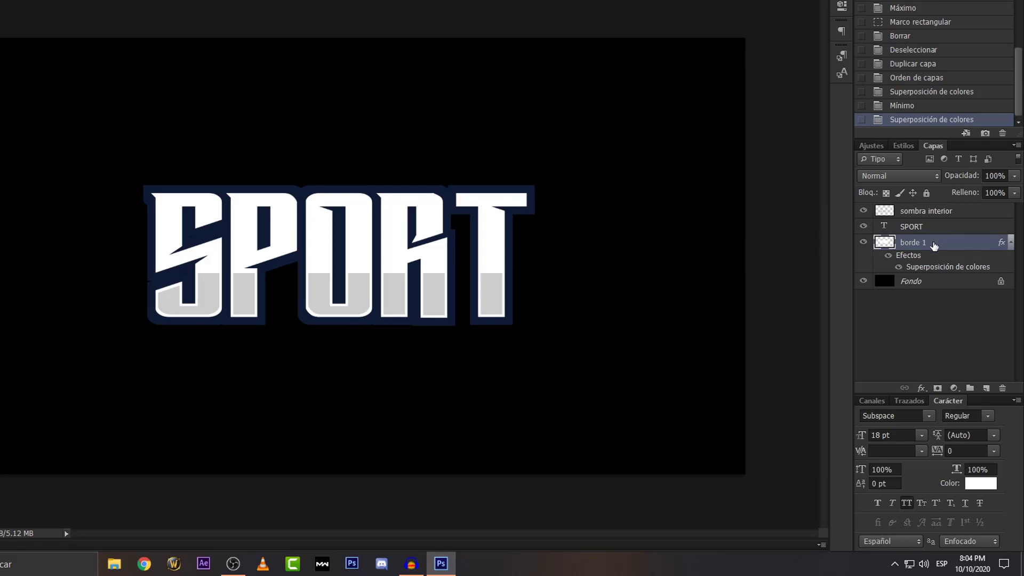
# Duplicate borde 1 as 'borde 2' and drag it below borde 1
pyautogui.rightClick(934, 247)
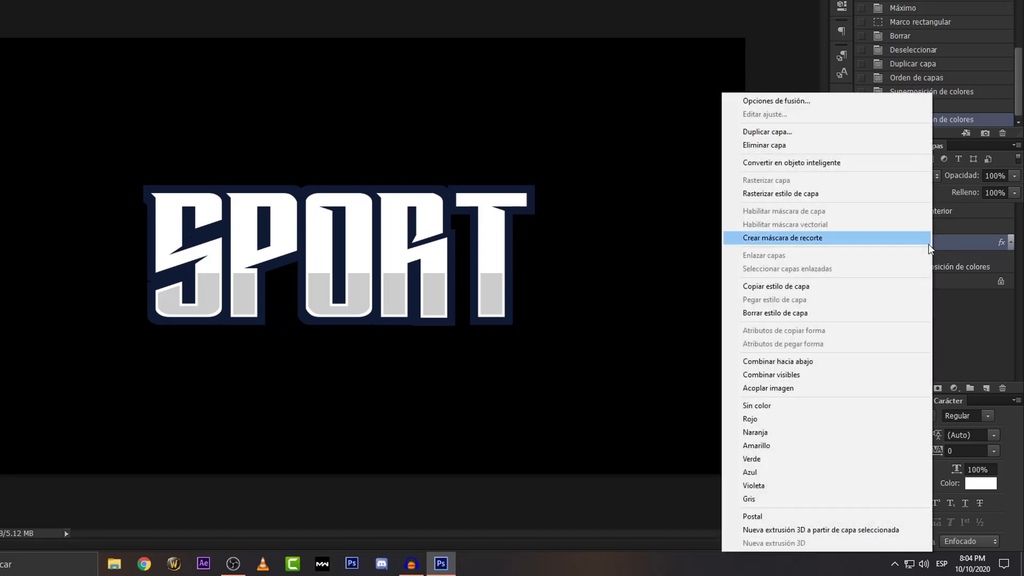
pyautogui.click(806, 135)
pyautogui.moveTo(247, 71); pyautogui.dragTo(214, 72)
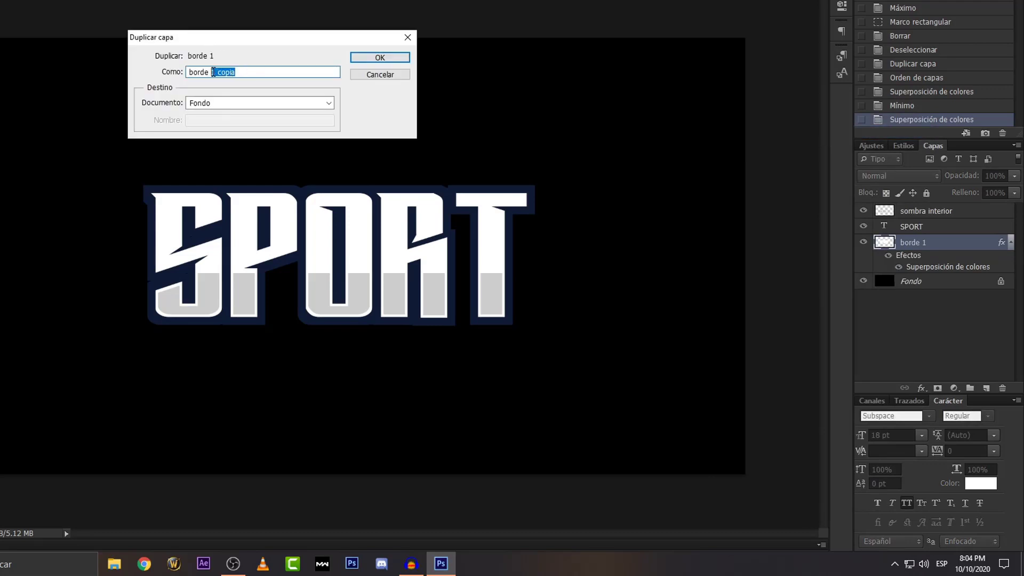
pyautogui.write('2')
pyautogui.press('Return')
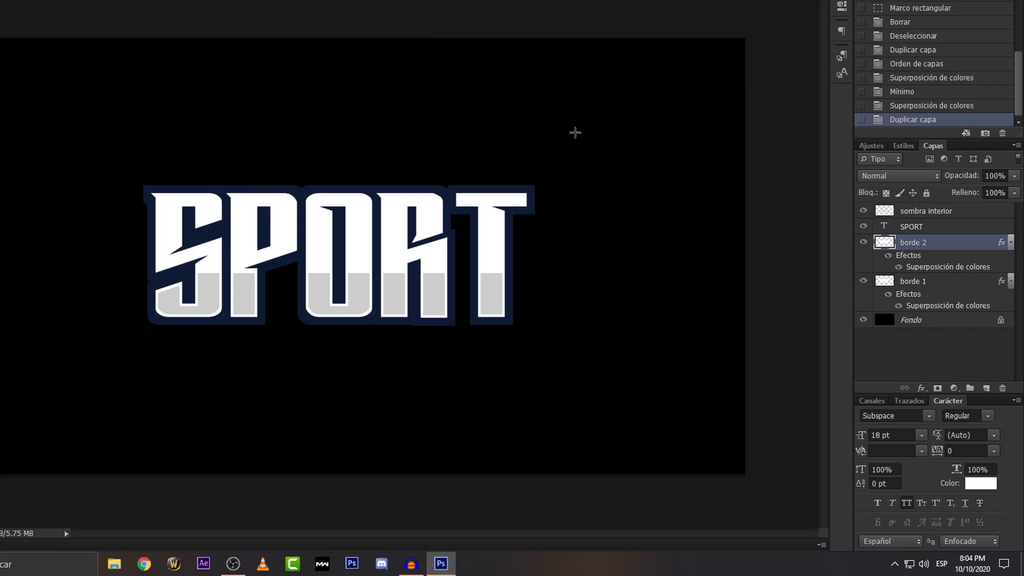
pyautogui.moveTo(929, 247); pyautogui.dragTo(933, 305)
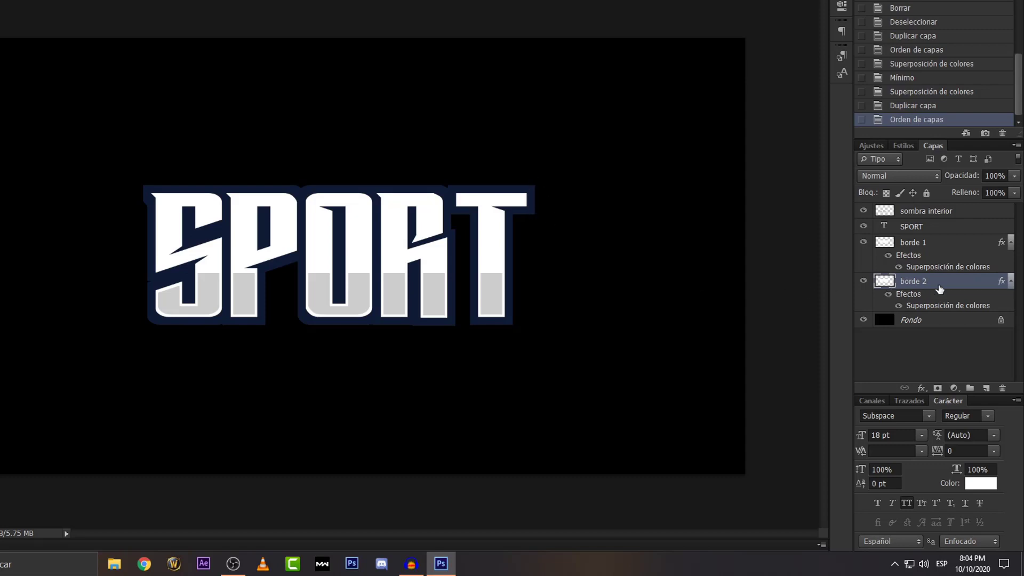
# Set borde 2's colour overlay to pure red ff0000
pyautogui.rightClick(941, 288)
pyautogui.click(800, 102)
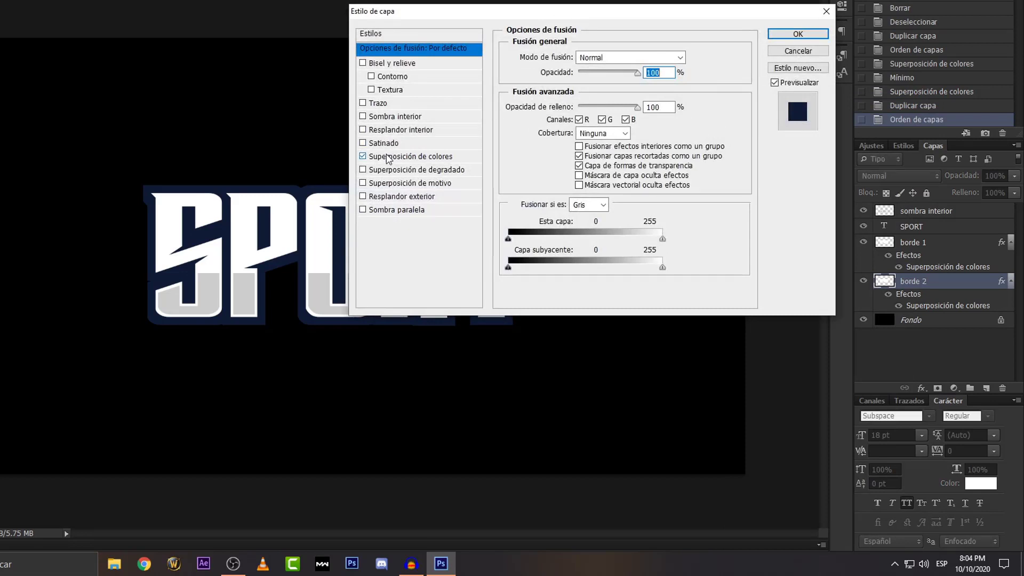
pyautogui.click(388, 157)
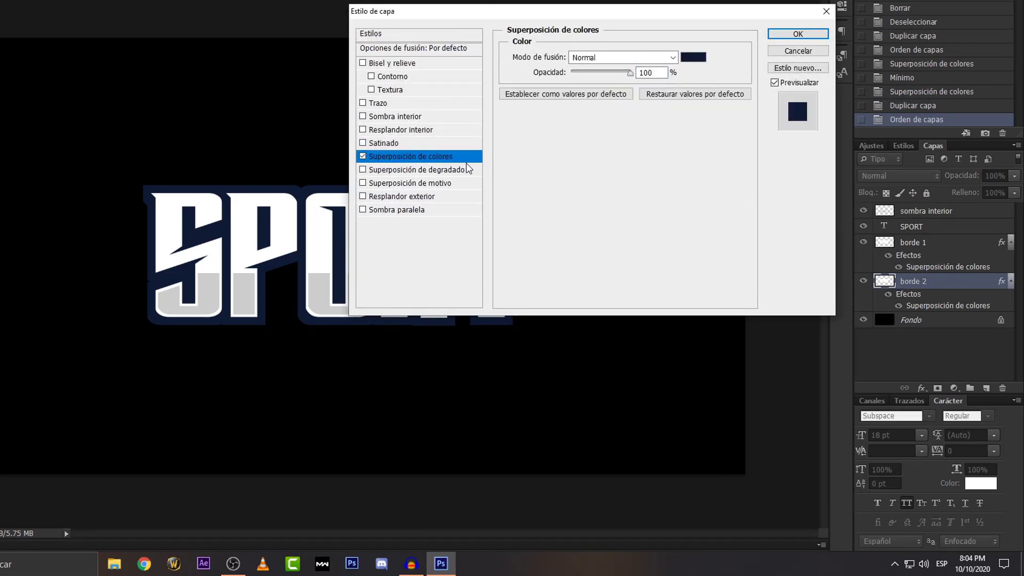
pyautogui.click(692, 57)
pyautogui.write('0')
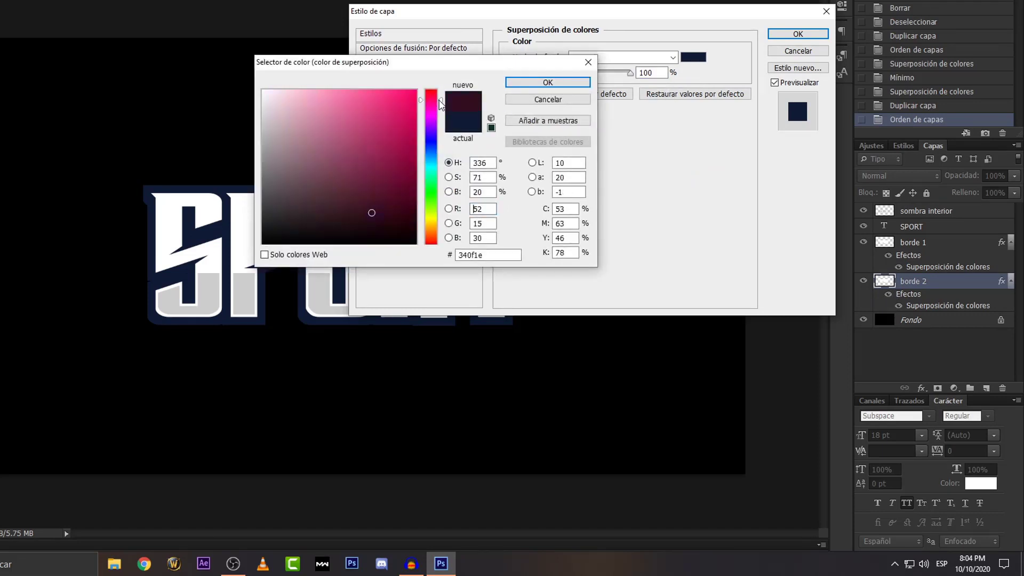
pyautogui.moveTo(410, 101); pyautogui.dragTo(417, 89)
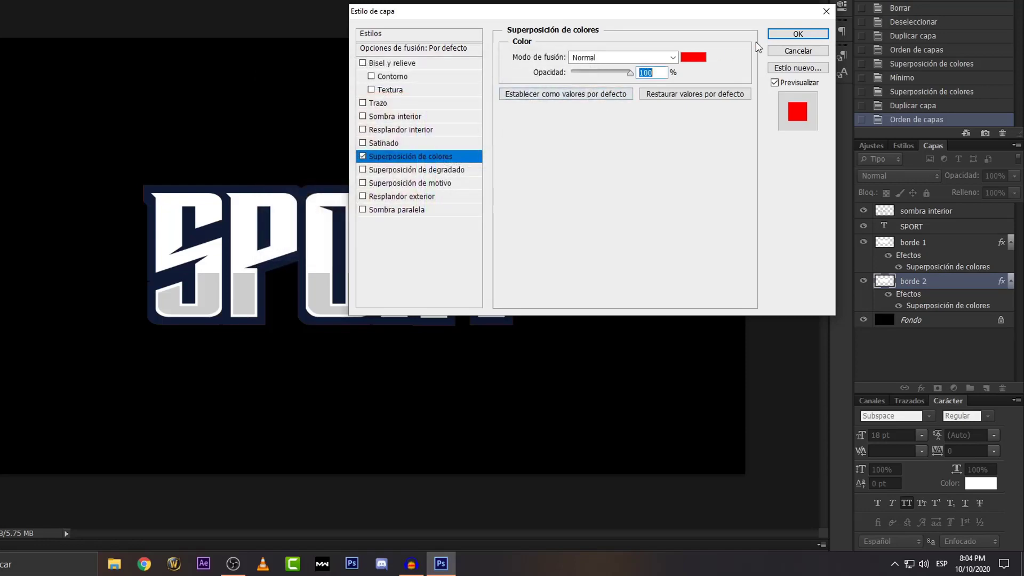
pyautogui.click(797, 34)
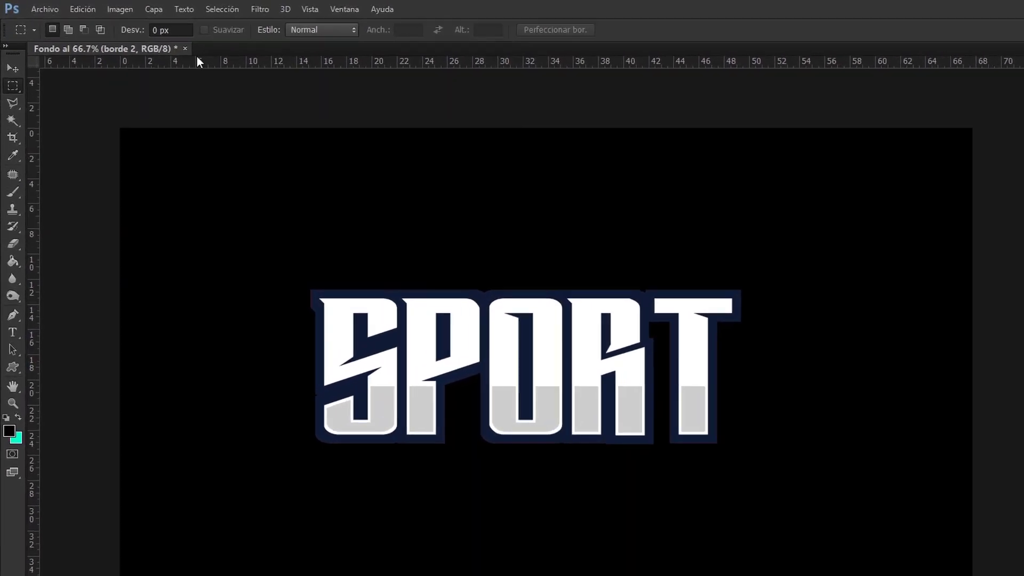
# Apply a 20 px Minimum filter to borde 2
pyautogui.click(210, 7)
pyautogui.moveTo(352, 212)
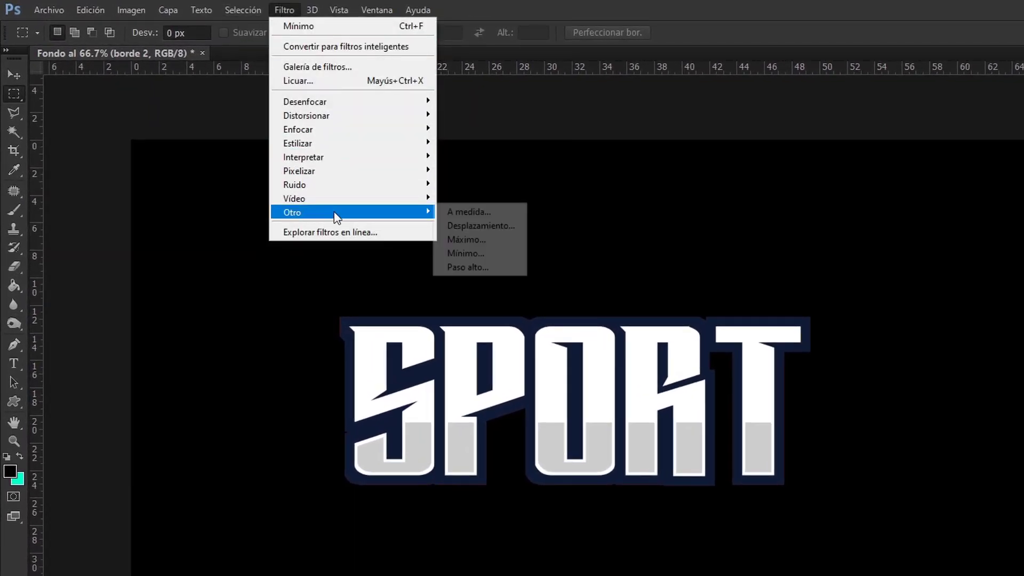
pyautogui.click(465, 253)
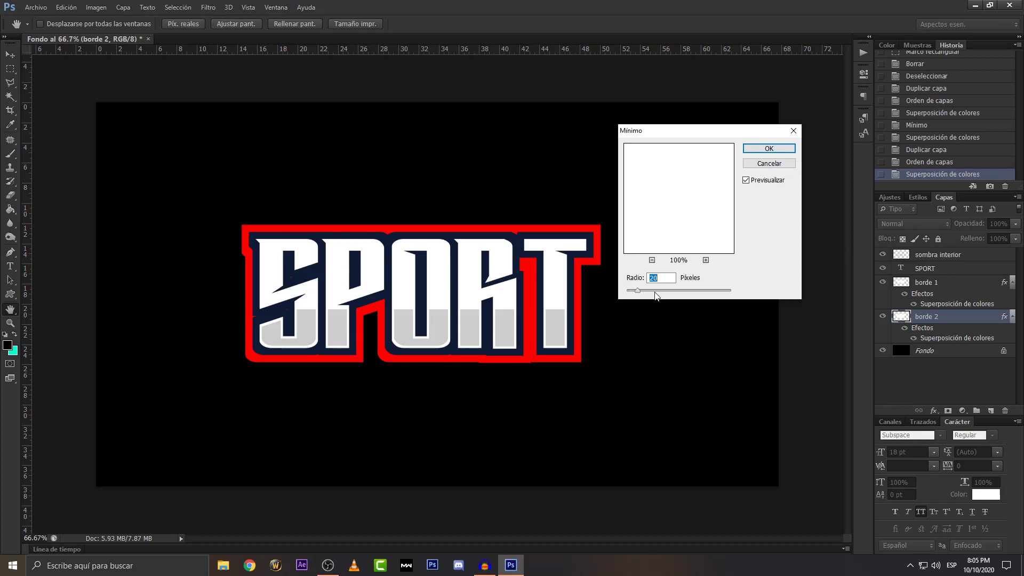
pyautogui.click(763, 152)
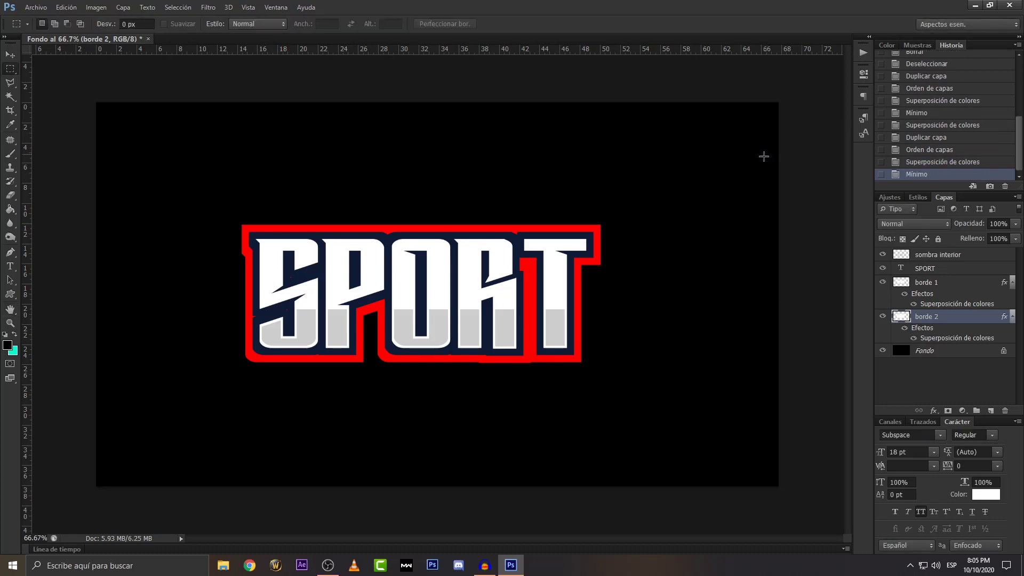
# Recolour borde 2's overlay to bright blue 0053ff and zoom the view to 100%
pyautogui.rightClick(951, 319)
pyautogui.click(842, 158)
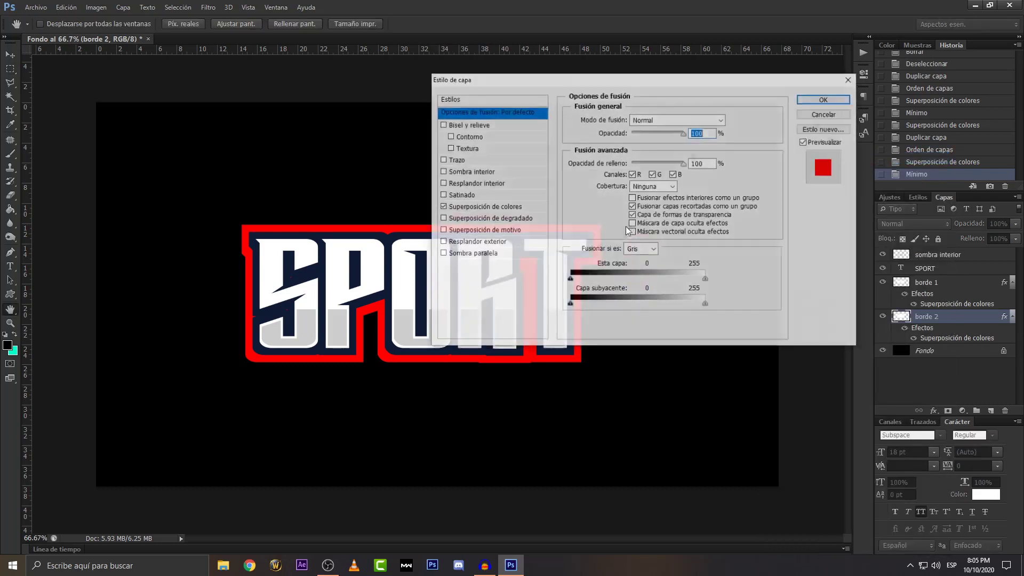
pyautogui.click(491, 207)
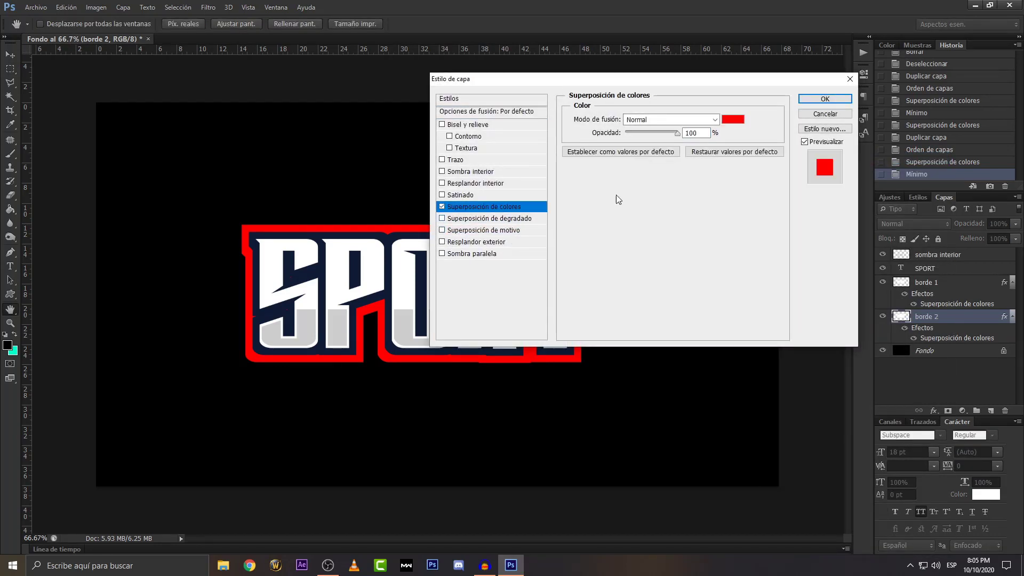
pyautogui.click(729, 121)
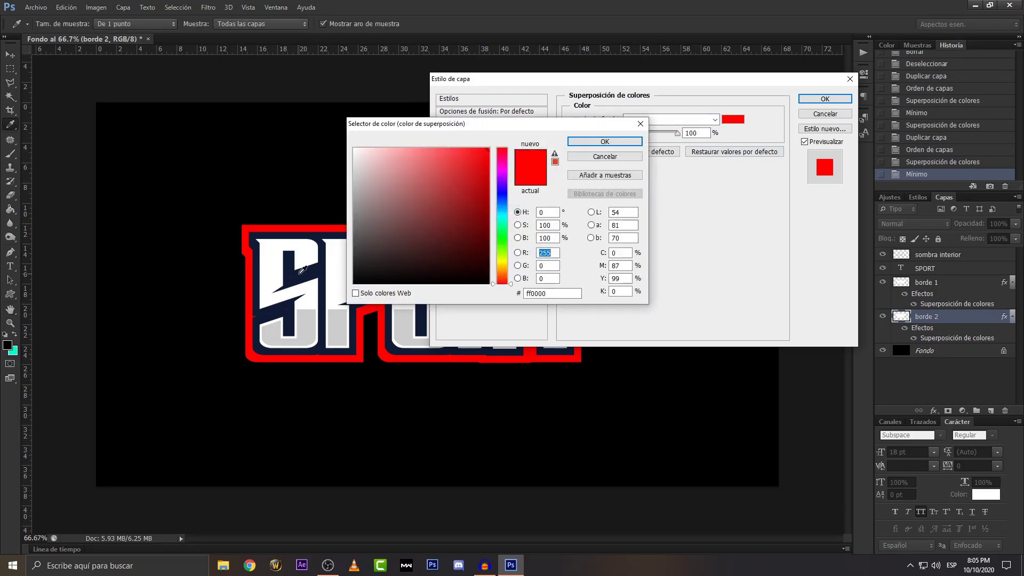
pyautogui.click(299, 273)
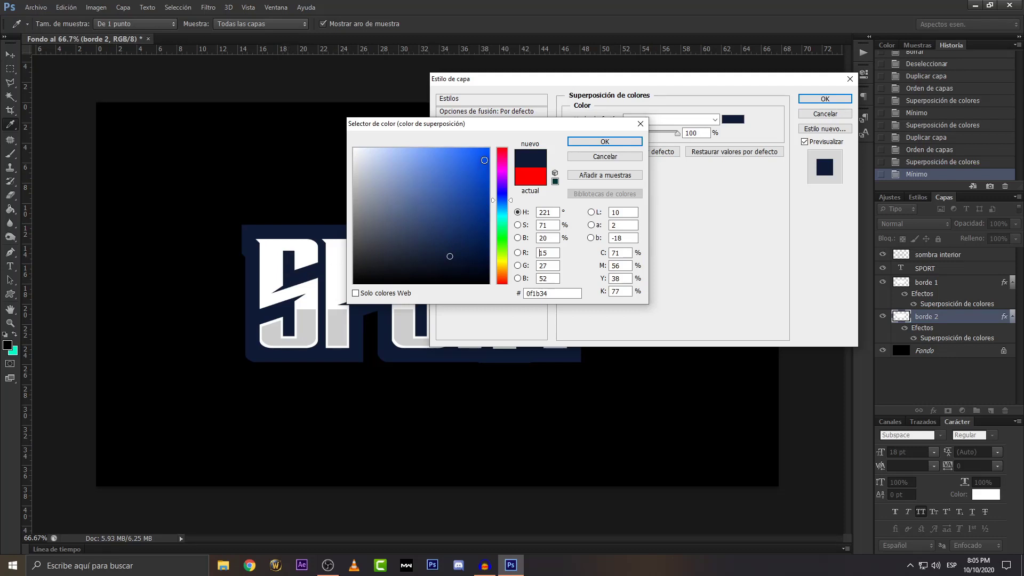
pyautogui.moveTo(484, 160); pyautogui.dragTo(489, 148)
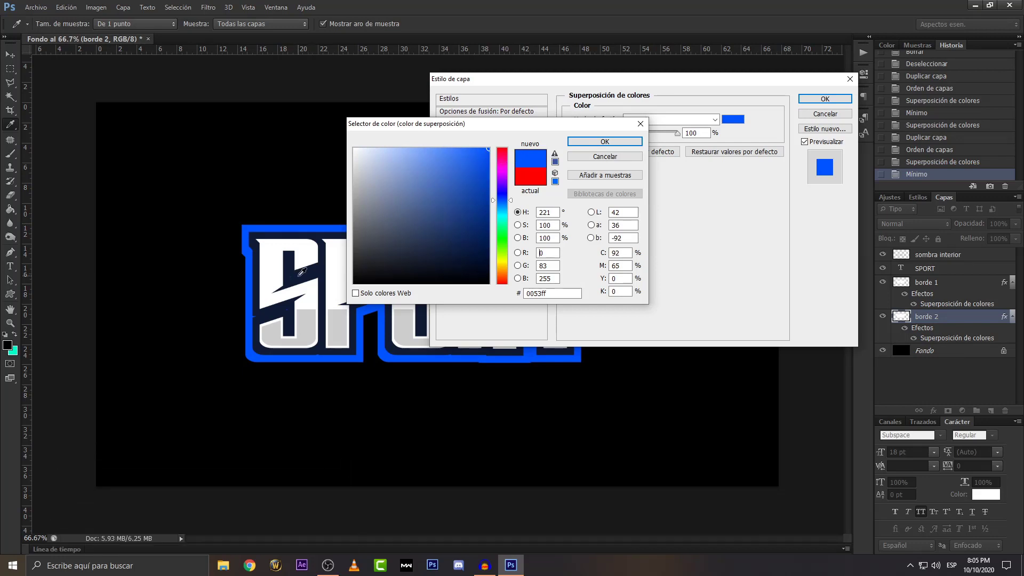
pyautogui.click(301, 272)
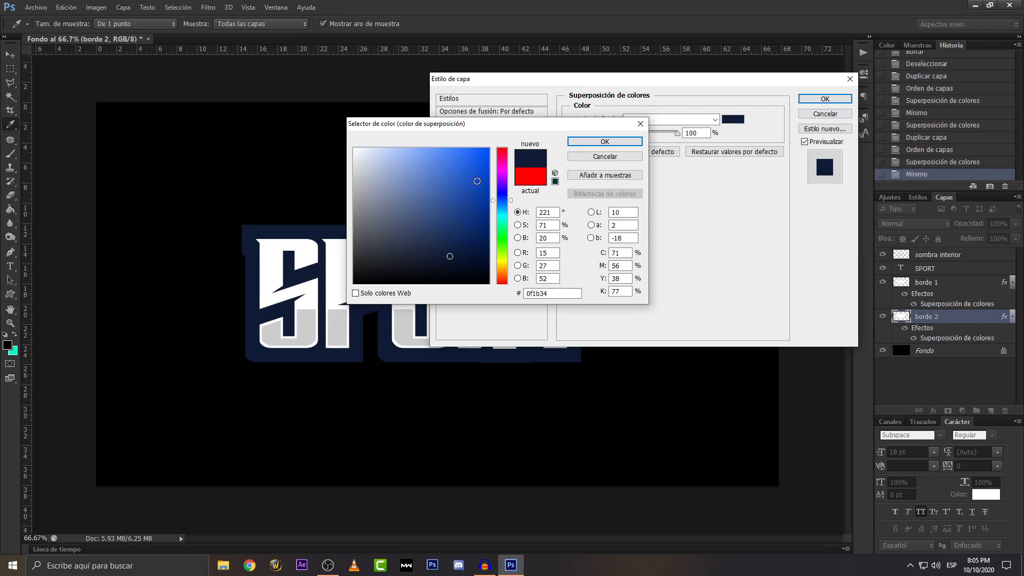
pyautogui.moveTo(451, 255); pyautogui.dragTo(488, 149)
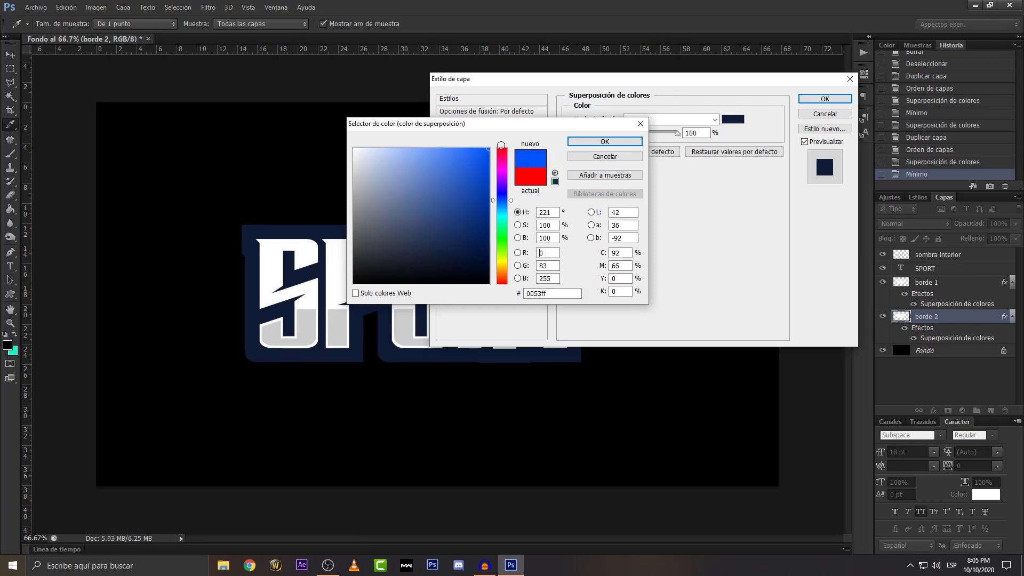
pyautogui.click(589, 143)
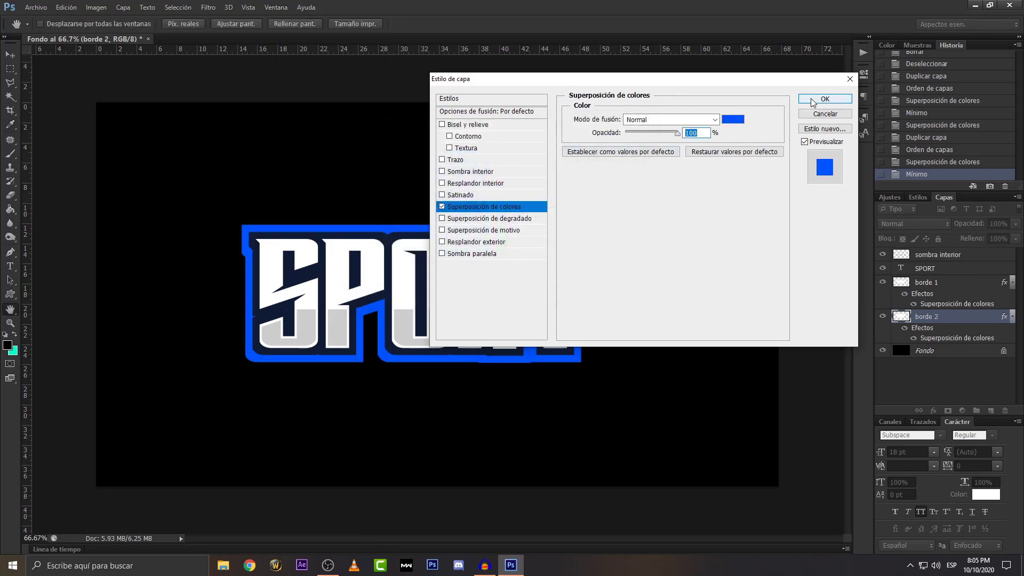
pyautogui.click(811, 100)
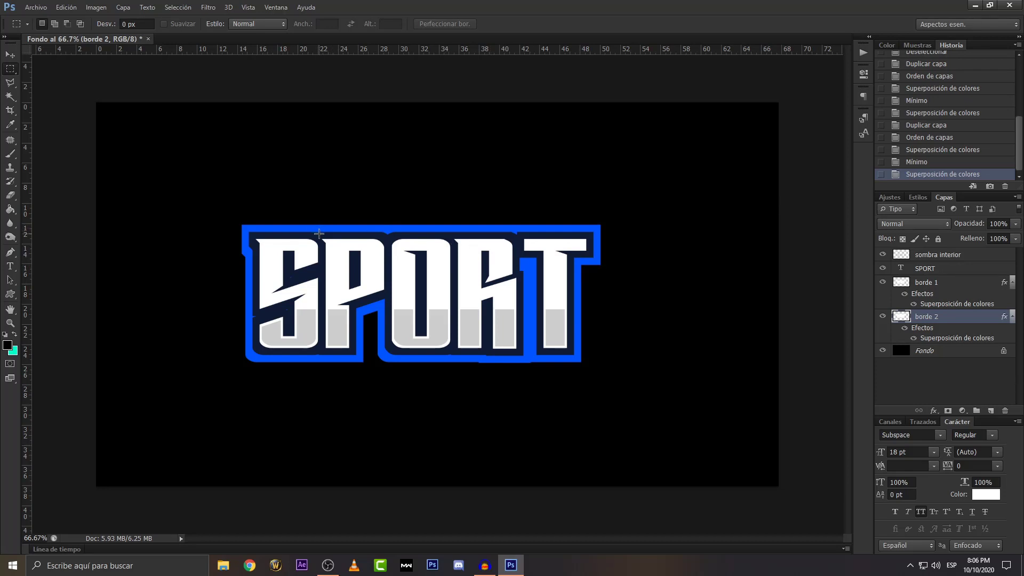
pyautogui.press('z')
pyautogui.click(391, 197)
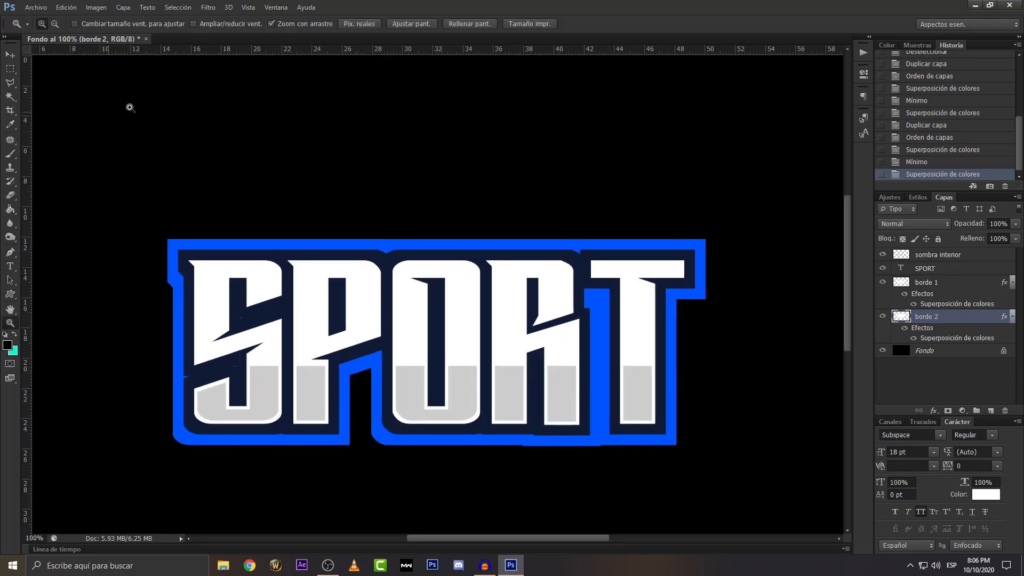
# Type the white text TEAM above the SPORT logo
pyautogui.click(10, 266)
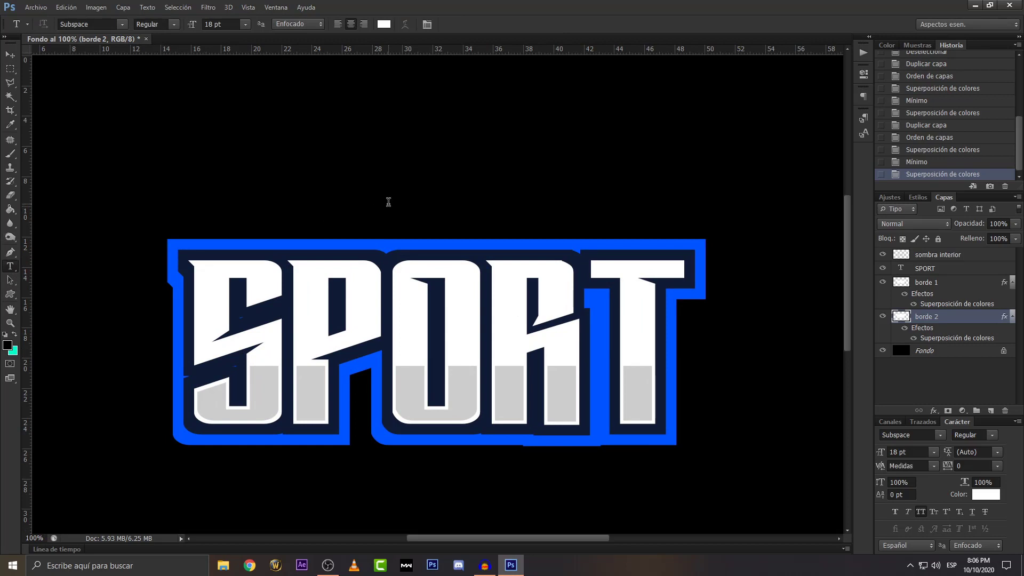
pyautogui.click(387, 203)
pyautogui.write('TEM')
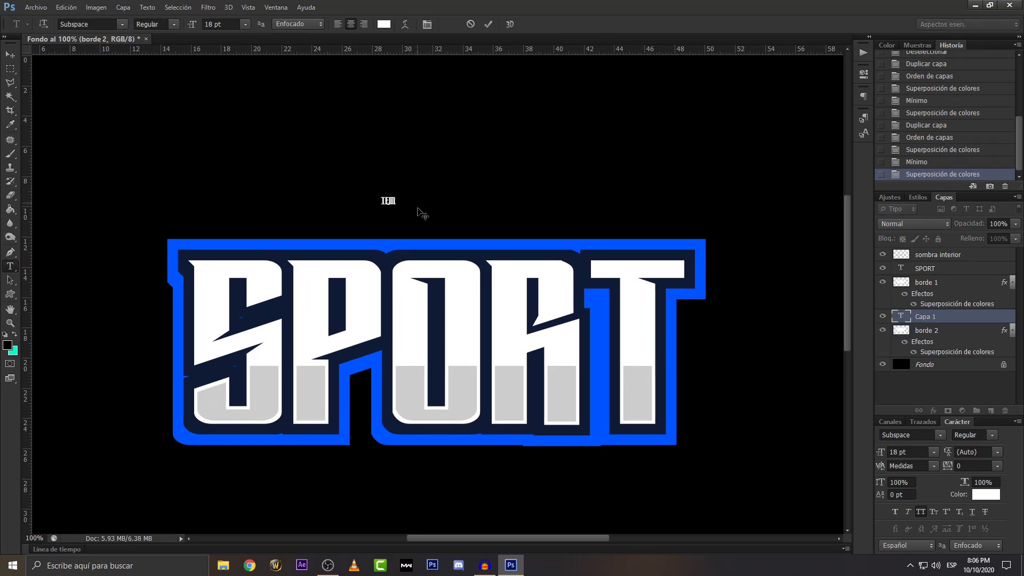
pyautogui.press('BackSpace')
pyautogui.write('AM')
pyautogui.click(961, 322)
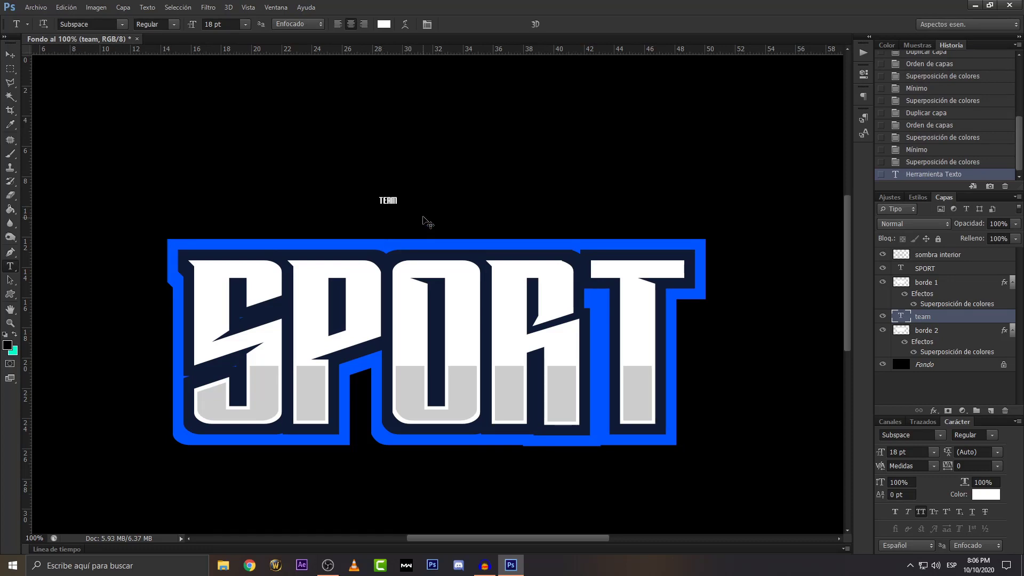
# Enlarge TEAM to about 73.87 pt and centre it above the SPORT border
pyautogui.hotkey('ctrl', 't')
pyautogui.moveTo(400, 208)
pyautogui.mouseDown()
pyautogui.moveTo(447, 230)
pyautogui.moveTo(443, 219)
pyautogui.mouseUp()
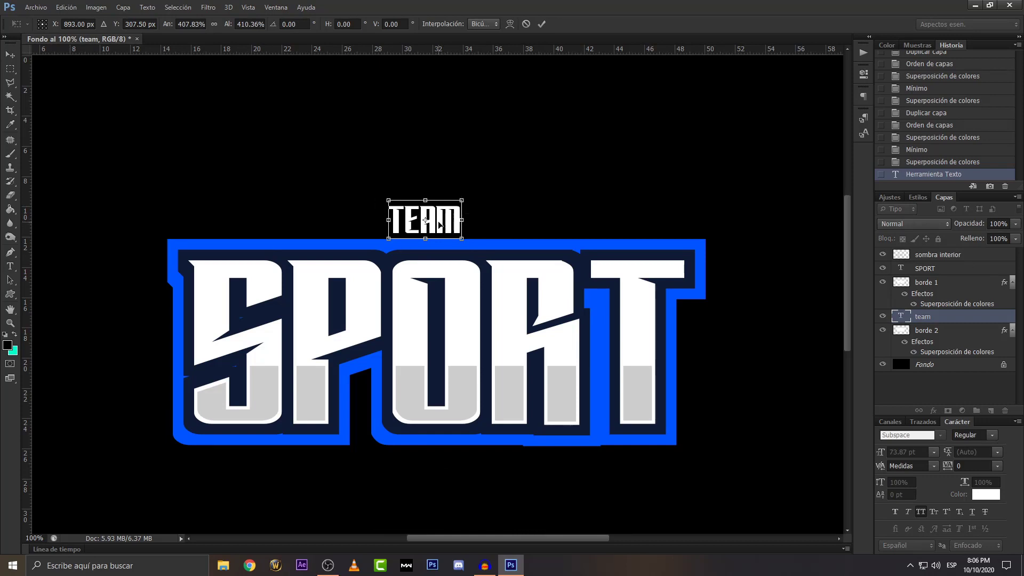
pyautogui.press('Return')
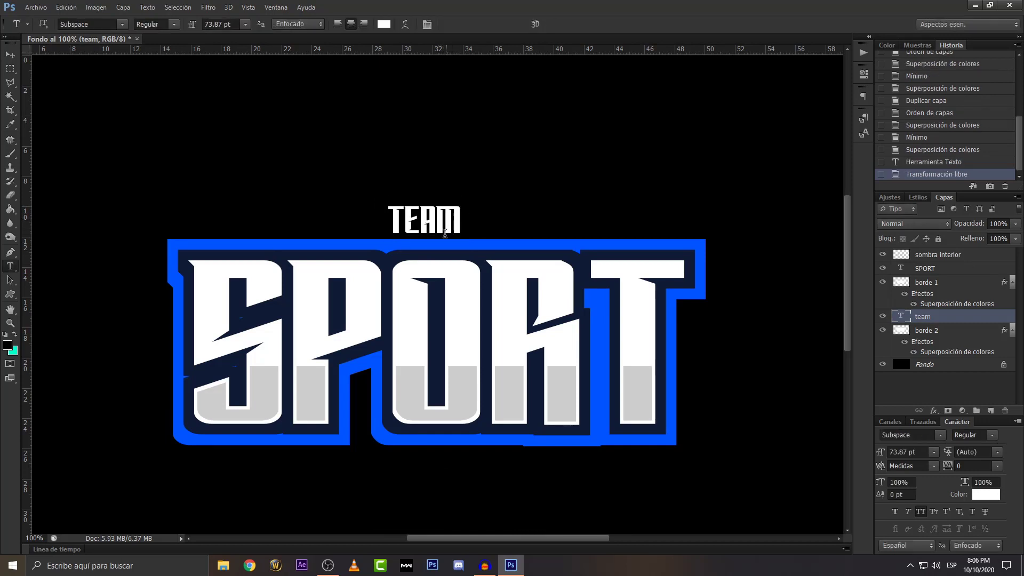
pyautogui.click(10, 54)
pyautogui.moveTo(427, 224)
pyautogui.mouseDown()
pyautogui.moveTo(410, 216)
pyautogui.moveTo(419, 217)
pyautogui.mouseUp()
# Select a thin logo-wide strip at TEAM's height and add new layer Capa 1 beneath TEAM
pyautogui.click(10, 68)
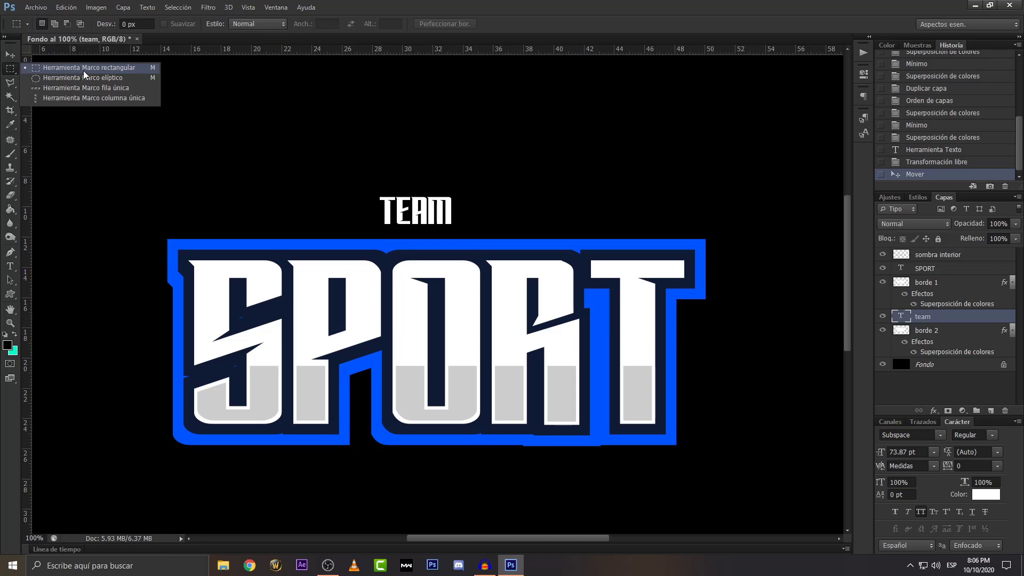
pyautogui.click(85, 69)
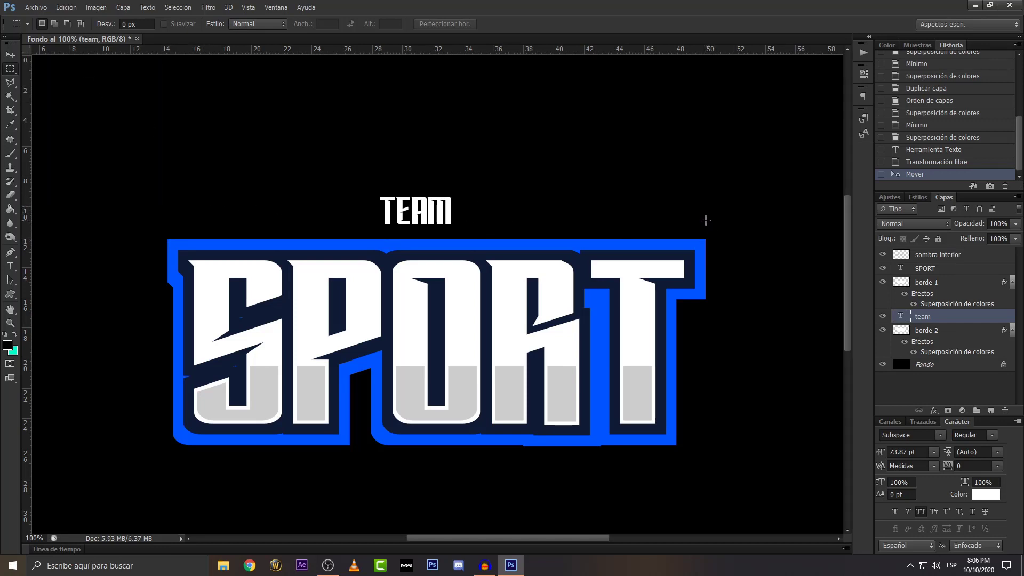
pyautogui.moveTo(705, 235); pyautogui.dragTo(166, 225)
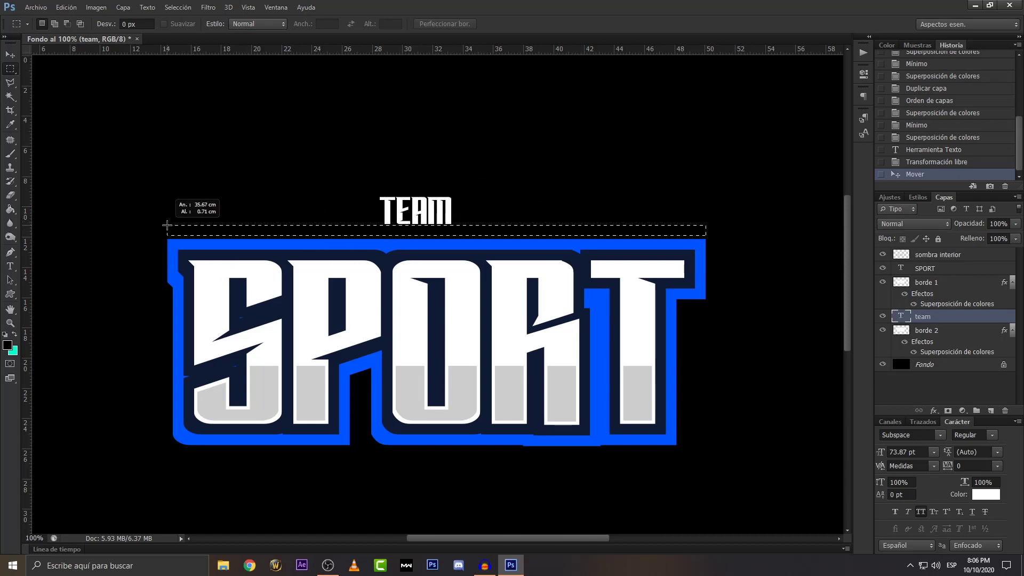
pyautogui.moveTo(167, 226); pyautogui.dragTo(166, 230)
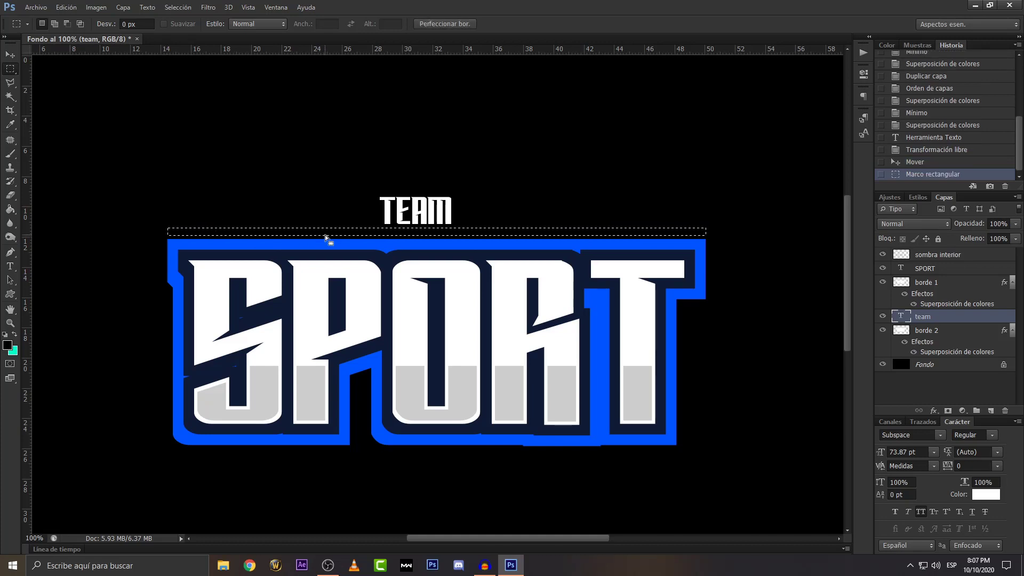
pyautogui.moveTo(325, 235); pyautogui.dragTo(325, 216)
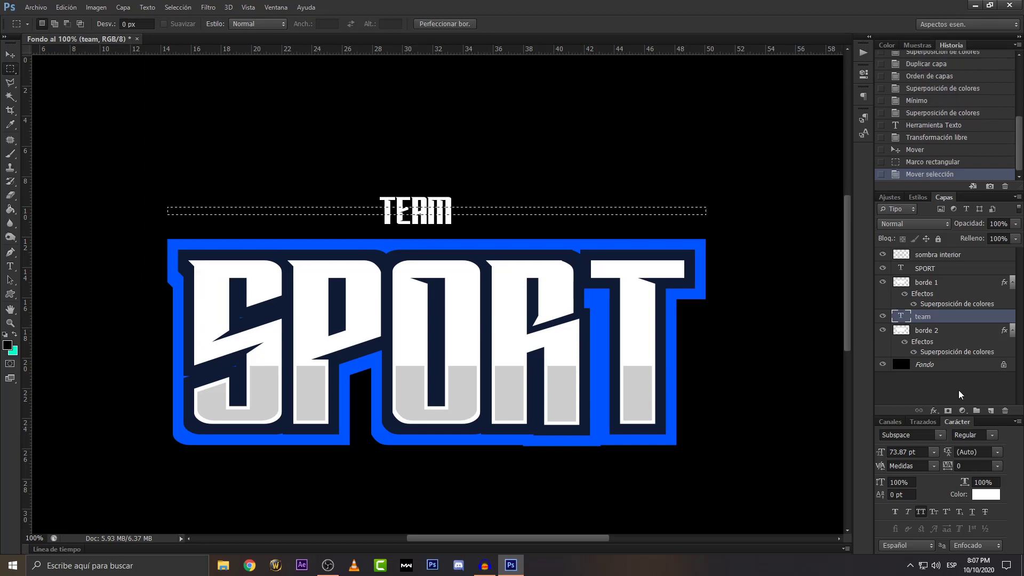
pyautogui.click(991, 411)
pyautogui.moveTo(940, 319); pyautogui.dragTo(938, 339)
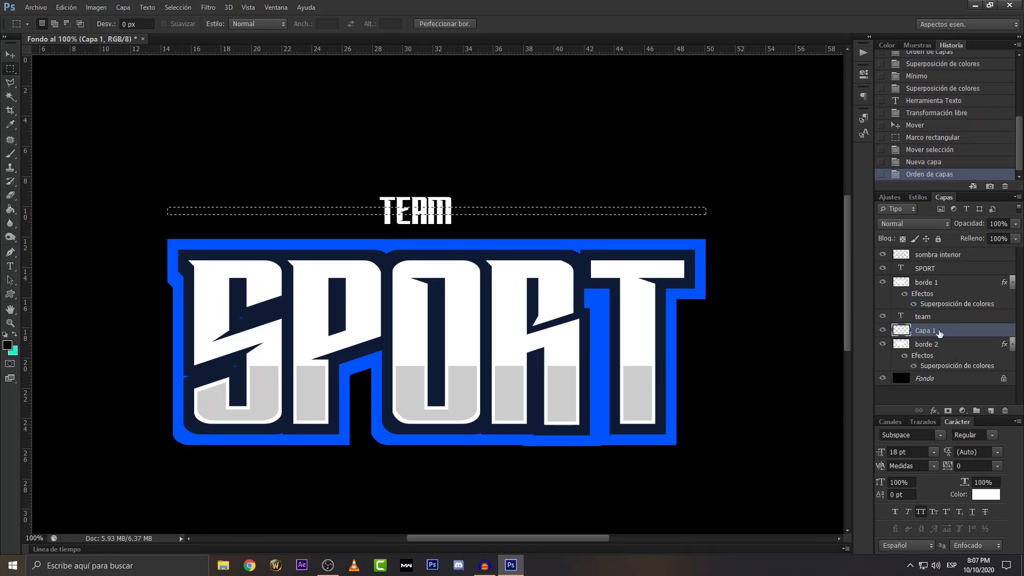
# Fill the thin strip selection with bright blue #0053ff sampled from the border, then deselect
pyautogui.rightClick(269, 212)
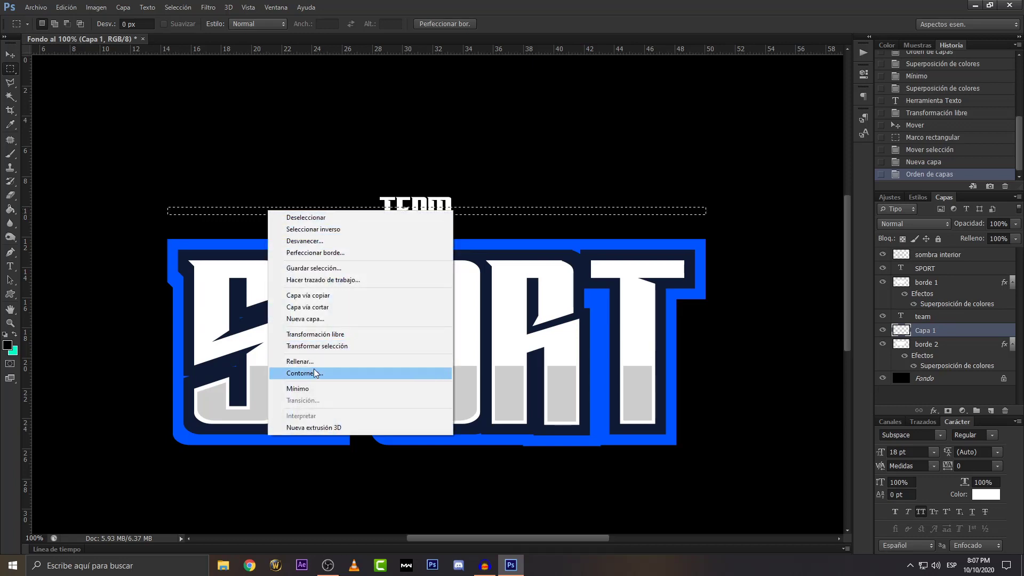
pyautogui.click(301, 361)
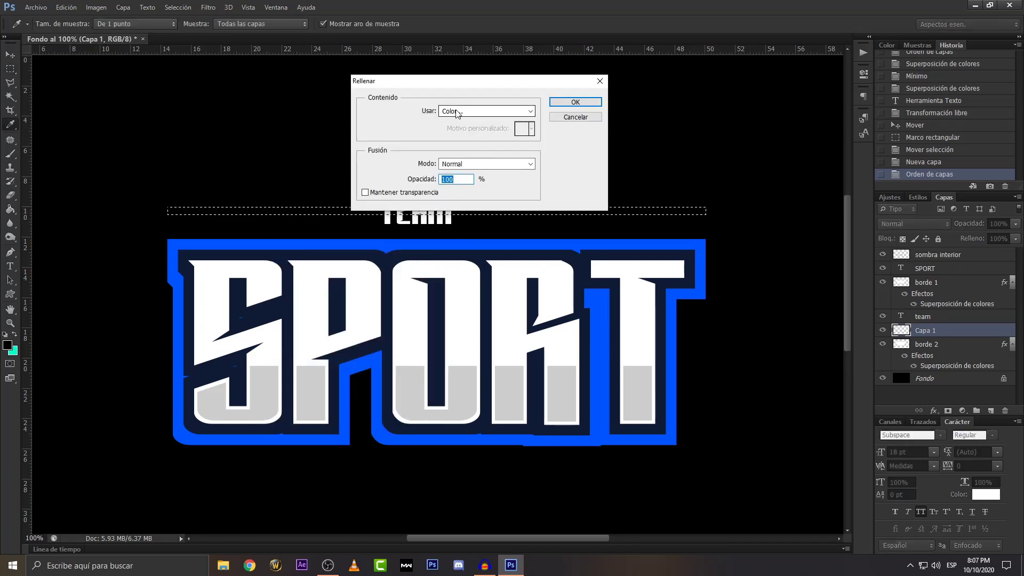
pyautogui.click(485, 111)
pyautogui.click(458, 135)
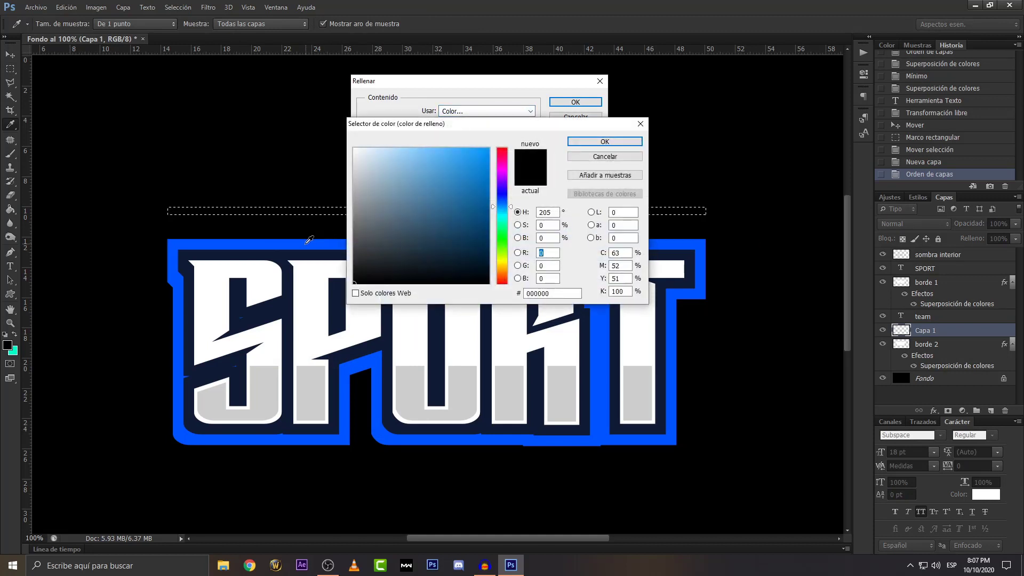
pyautogui.click(309, 240)
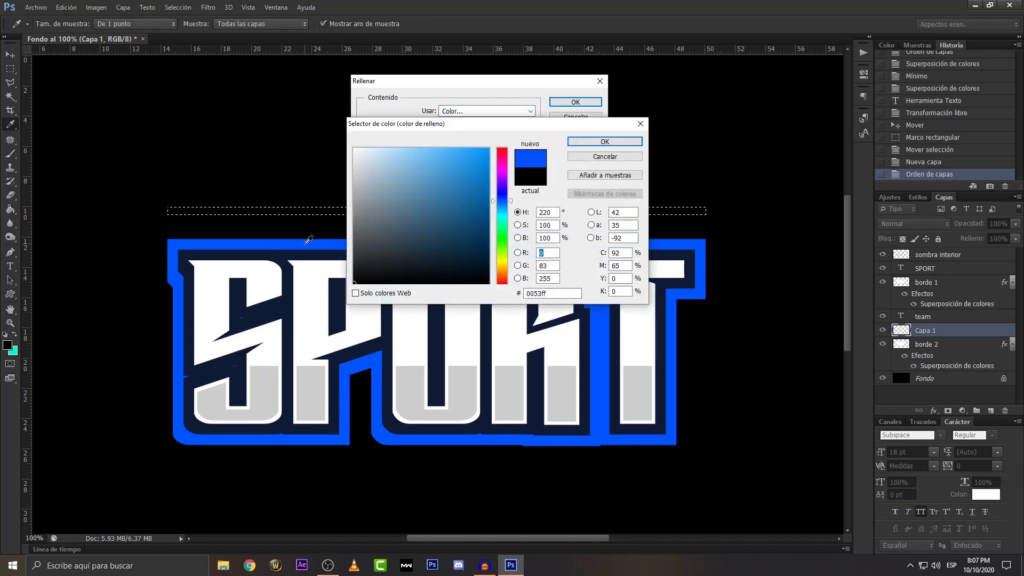
pyautogui.click(593, 142)
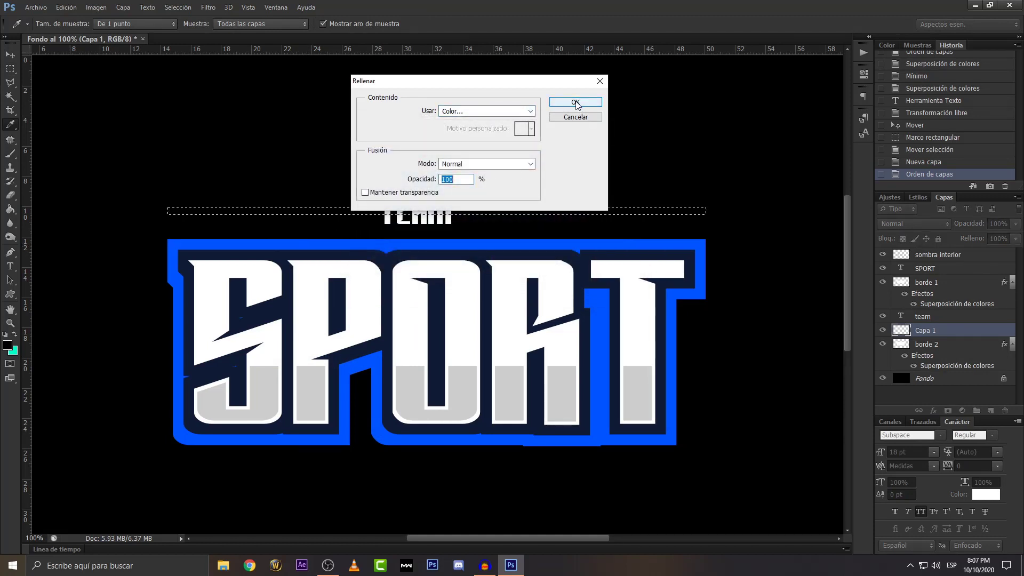
pyautogui.click(576, 102)
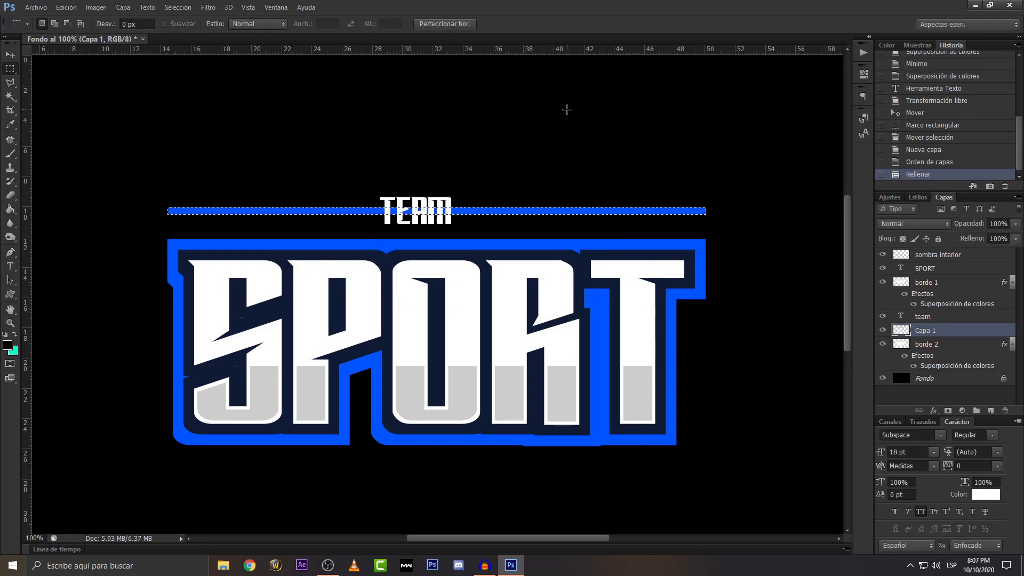
pyautogui.rightClick(329, 213)
pyautogui.click(352, 217)
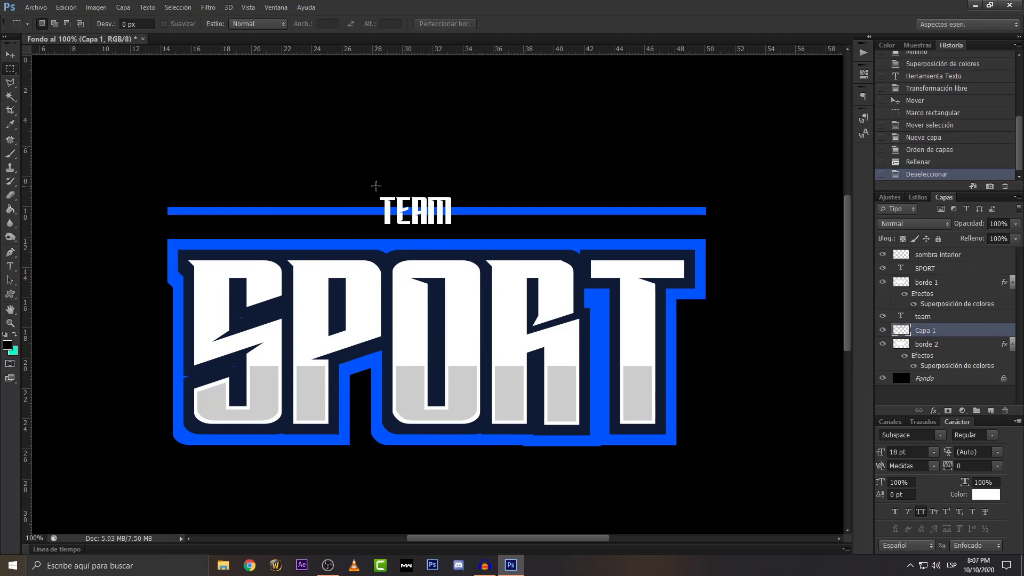
# Erase the blue line behind TEAM, deselect, and zoom out to see the whole logo
pyautogui.moveTo(376, 187); pyautogui.dragTo(455, 233)
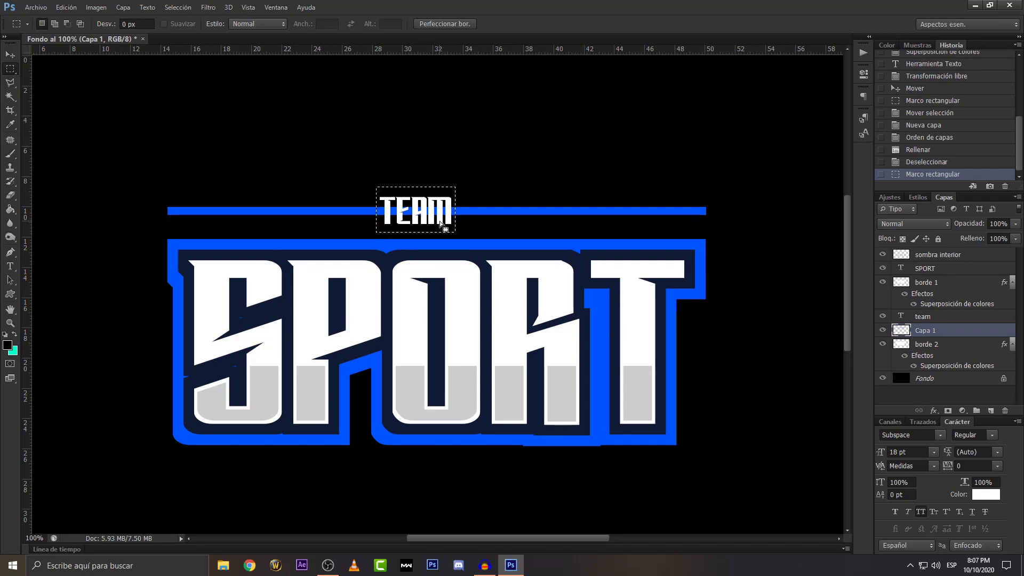
pyautogui.press('Delete')
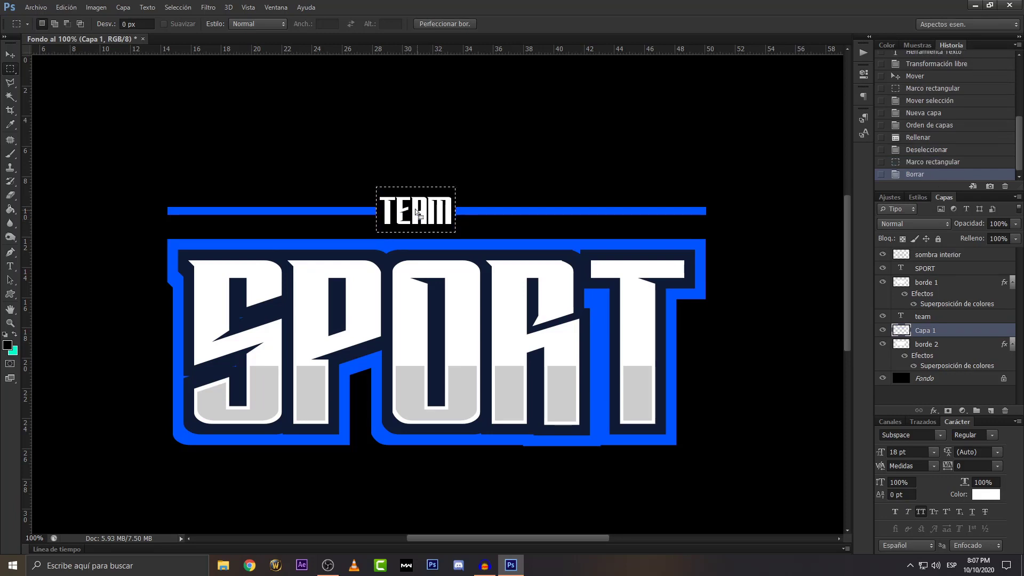
pyautogui.rightClick(405, 203)
pyautogui.click(422, 209)
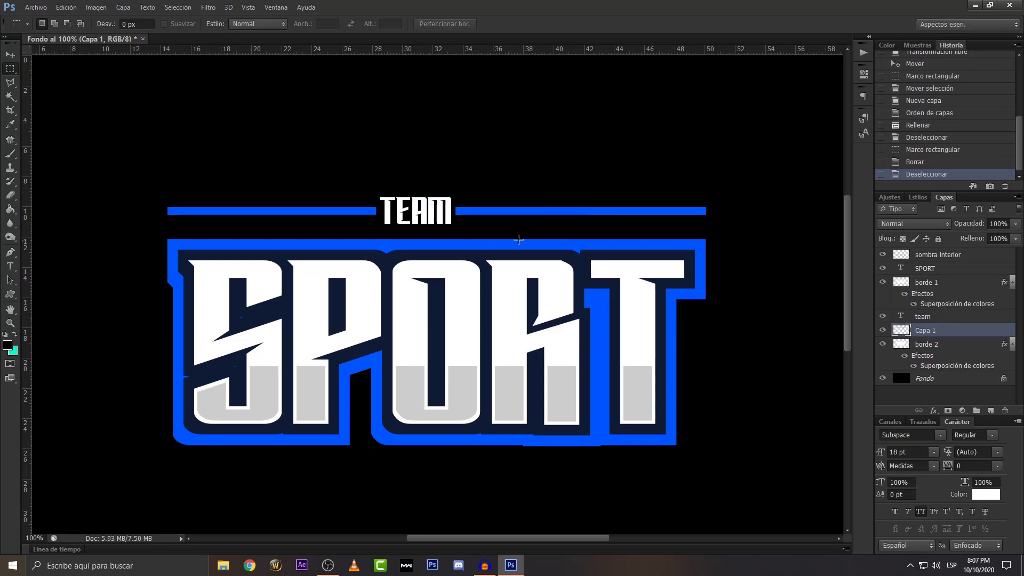
pyautogui.press('z')
pyautogui.keyDown('alt'); pyautogui.click(521, 236); pyautogui.keyUp('alt')
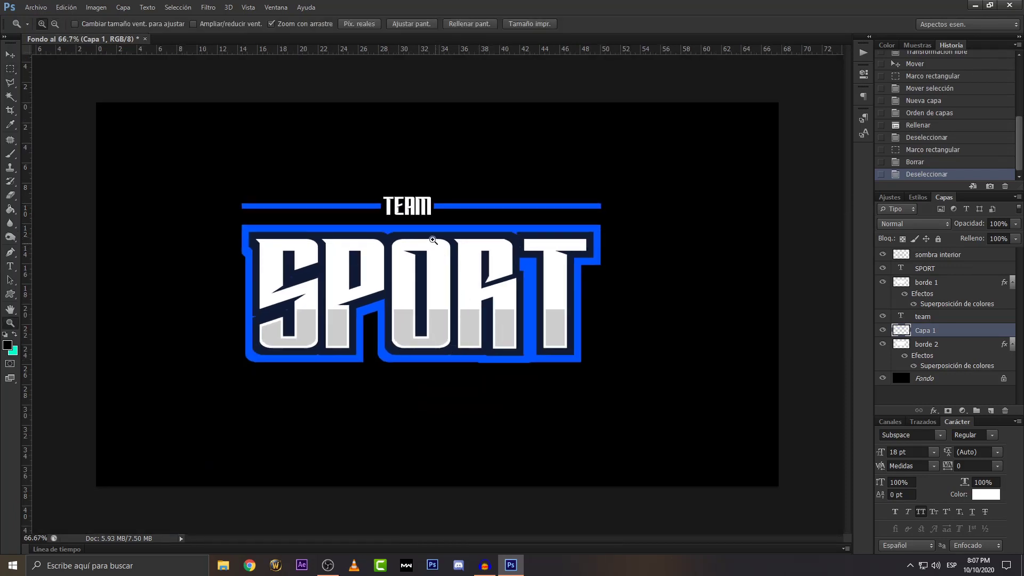
# Zoom to 200% on TEAM and its flanking blue lines, then select the team text layer
pyautogui.click(408, 209)
pyautogui.click(419, 206)
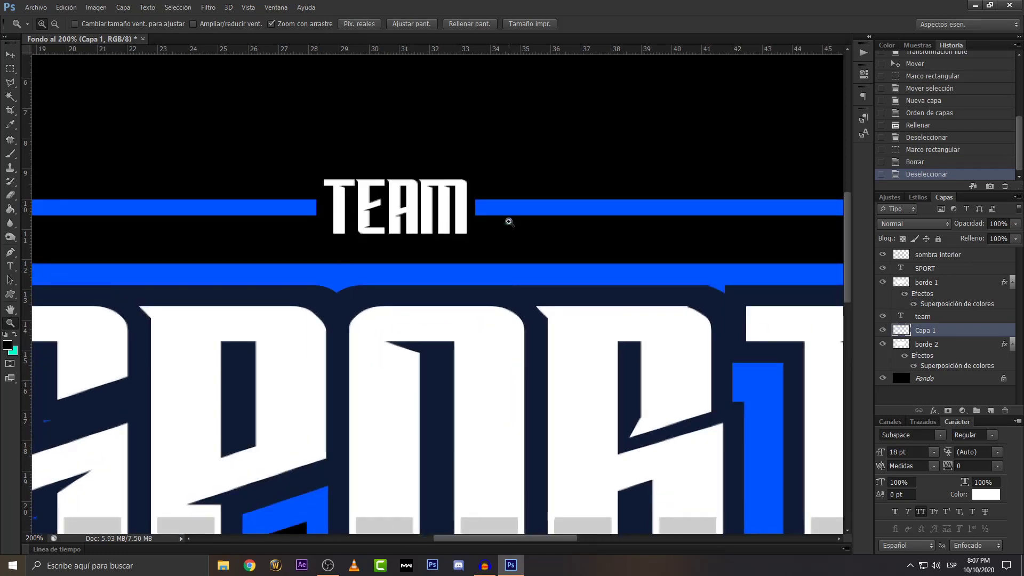
pyautogui.keyDown('alt'); pyautogui.click(469, 259); pyautogui.keyUp('alt')
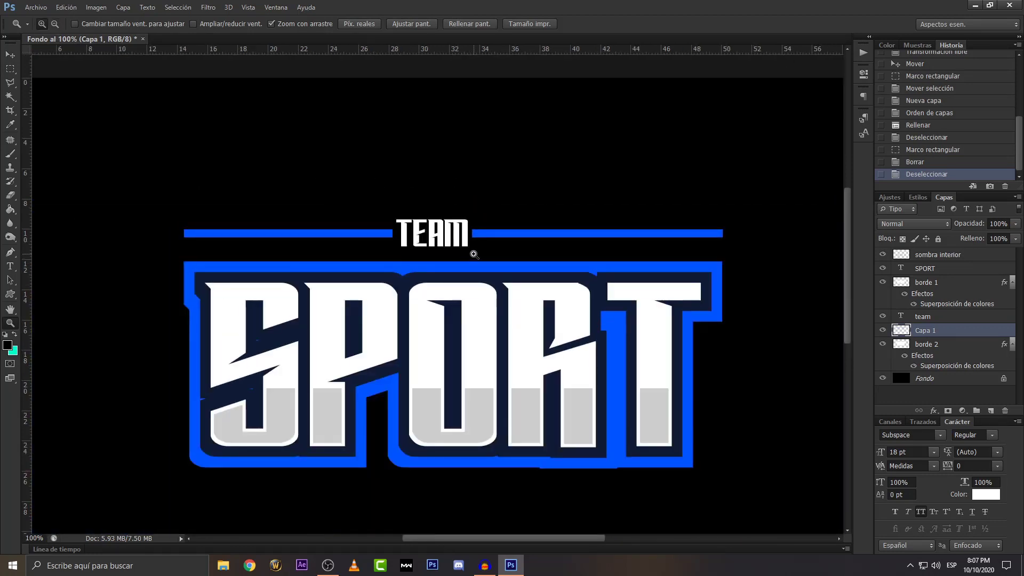
pyautogui.click(430, 234)
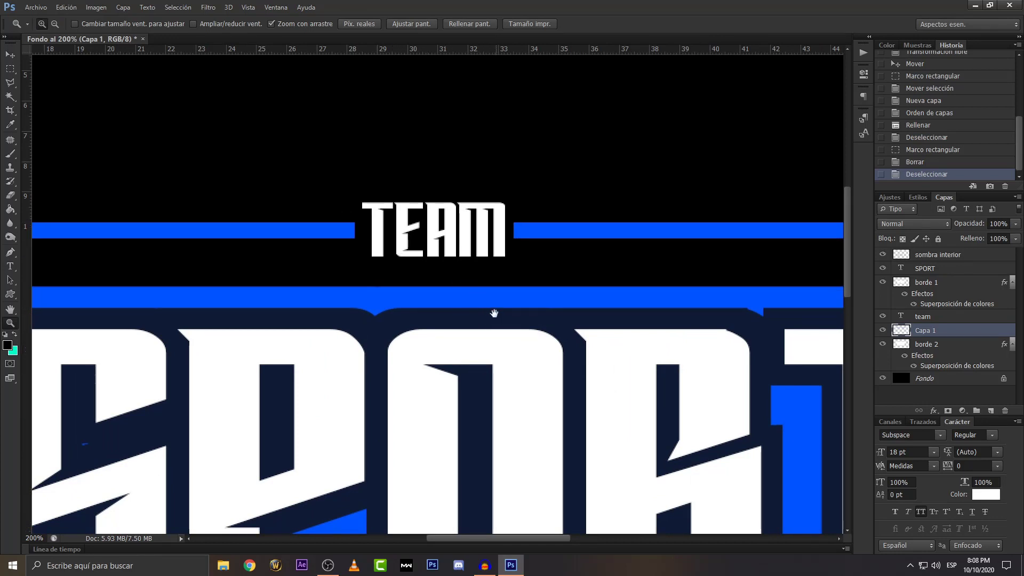
pyautogui.scroll(-5, 480, 346)
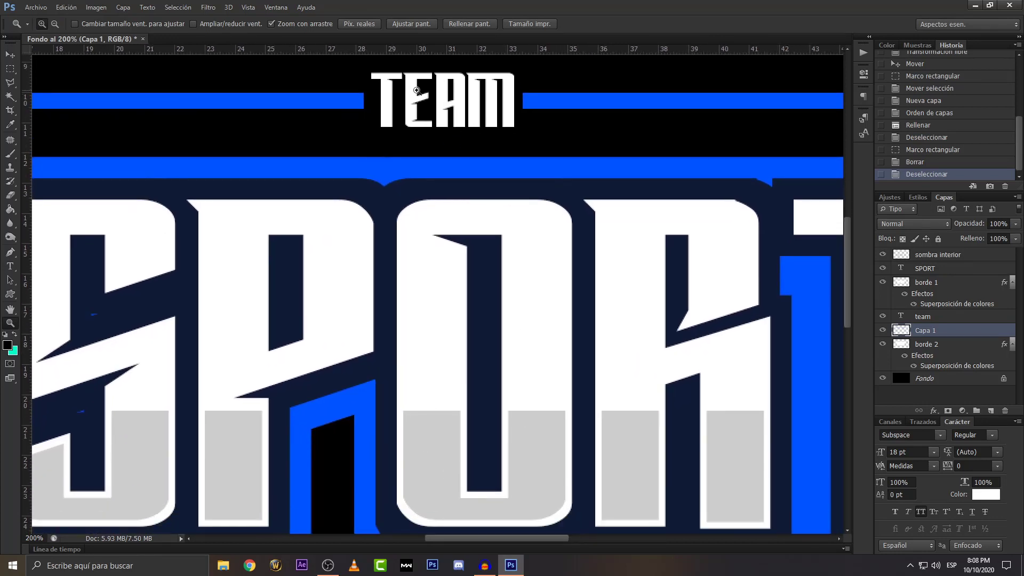
pyautogui.scroll(4, 453, 266)
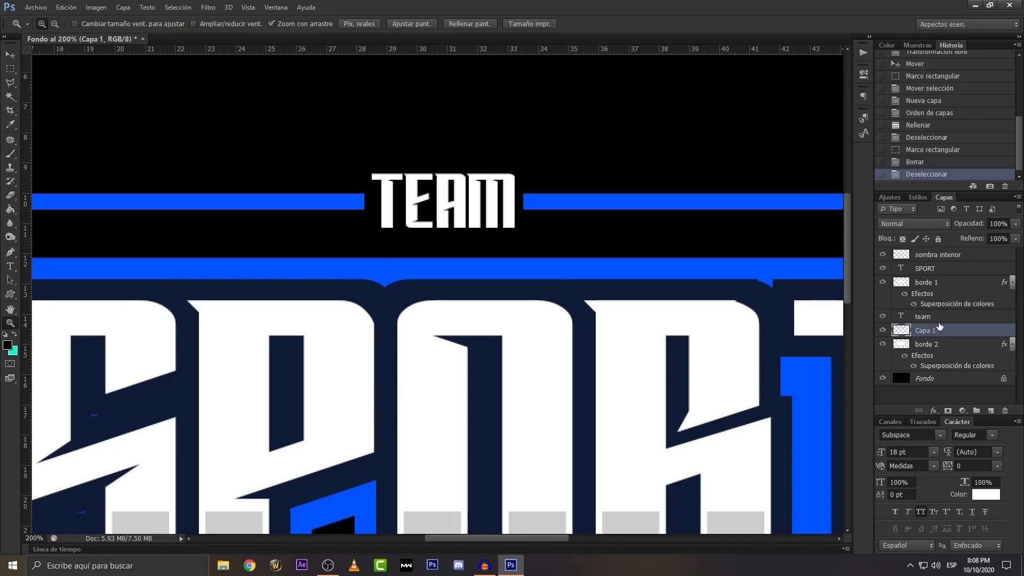
pyautogui.click(937, 319)
# Duplicate the team layer and name the copy 'team sombra inferior'
pyautogui.rightClick(939, 320)
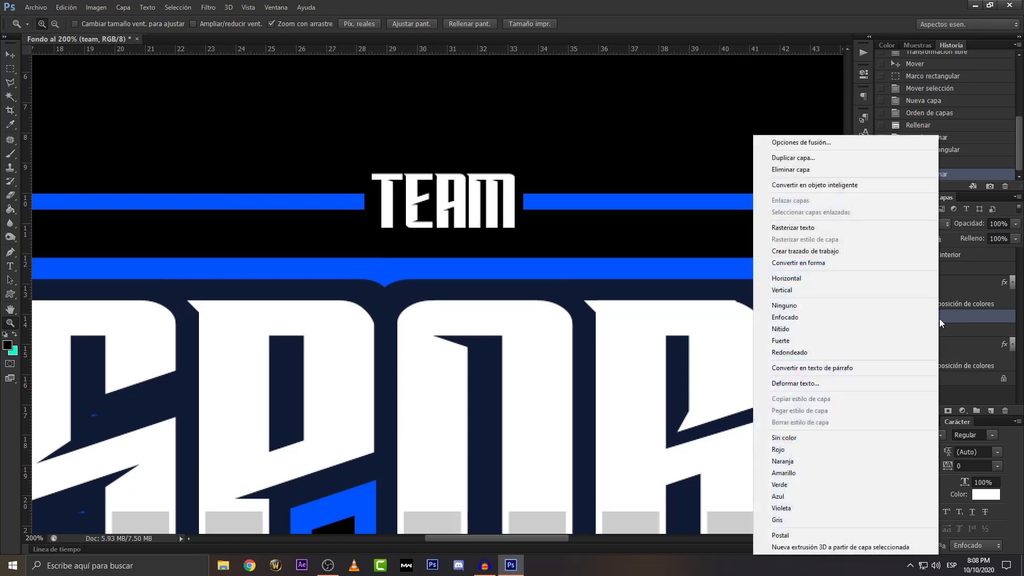
pyautogui.click(807, 158)
pyautogui.click(334, 132)
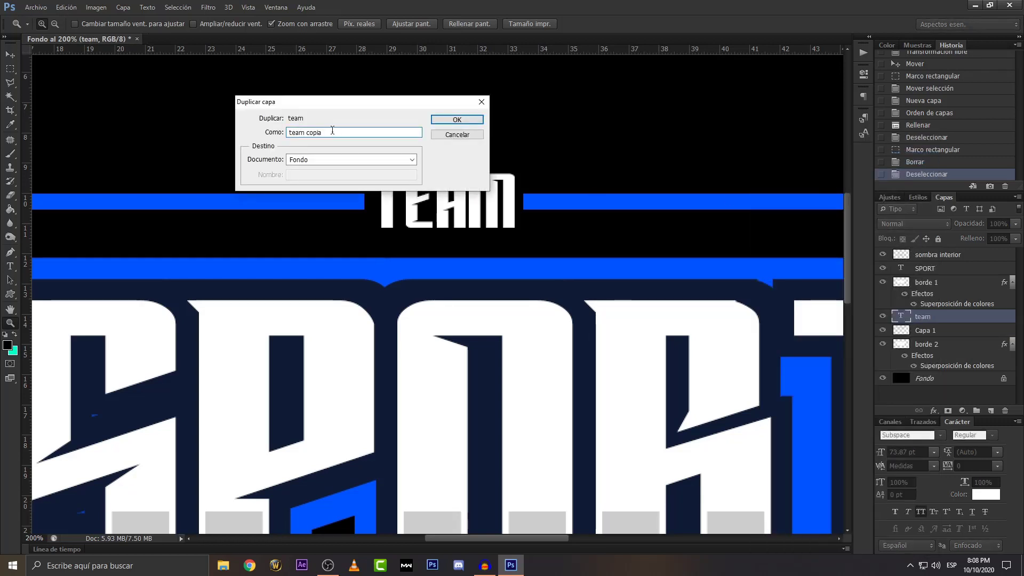
pyautogui.moveTo(334, 132); pyautogui.dragTo(277, 136)
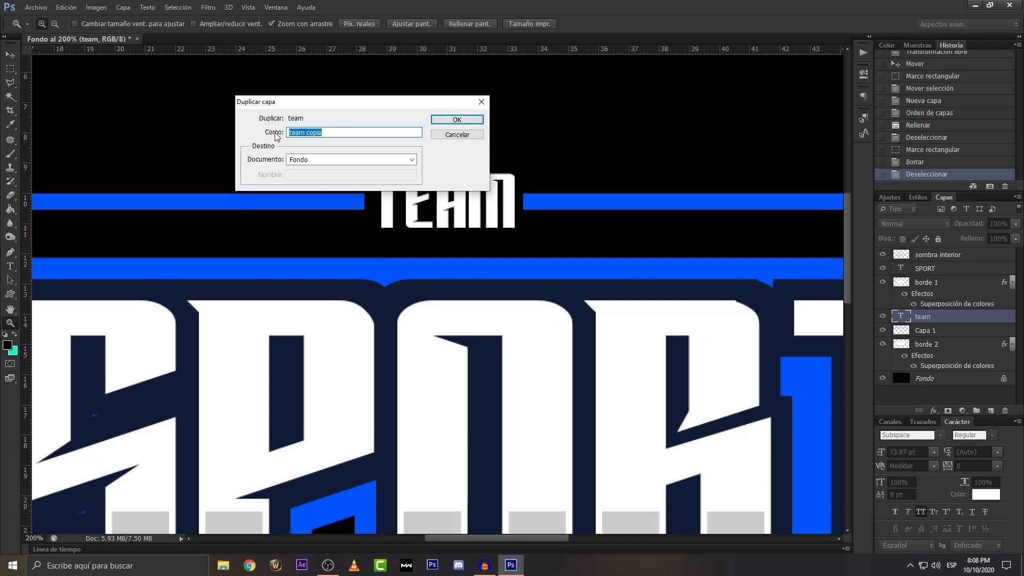
pyautogui.hotkey('shift', 'Right')
pyautogui.hotkey('shift', 'Right')
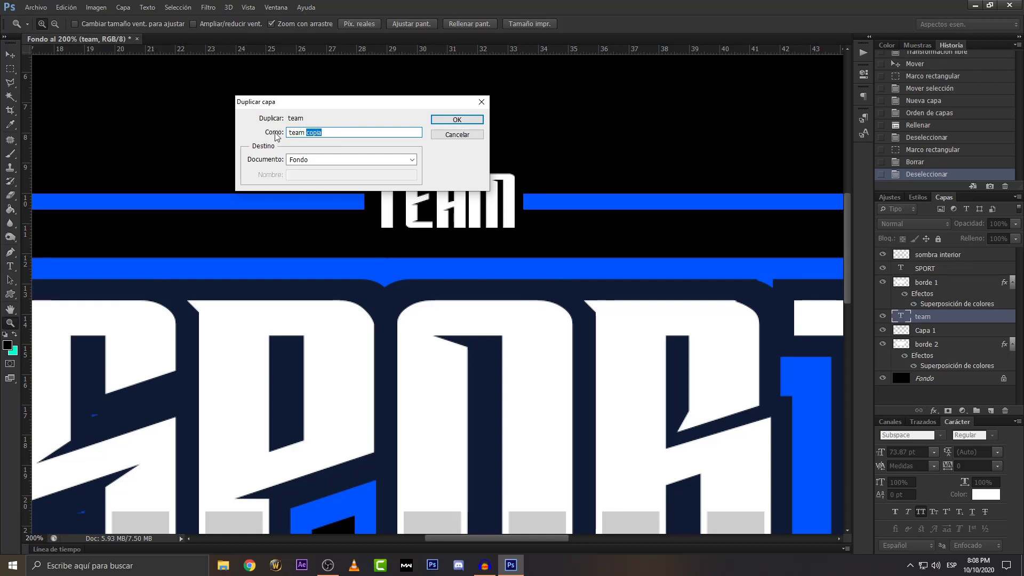
pyautogui.write('so')
pyautogui.write('a')
pyautogui.write(' ior')
pyautogui.press('Return')
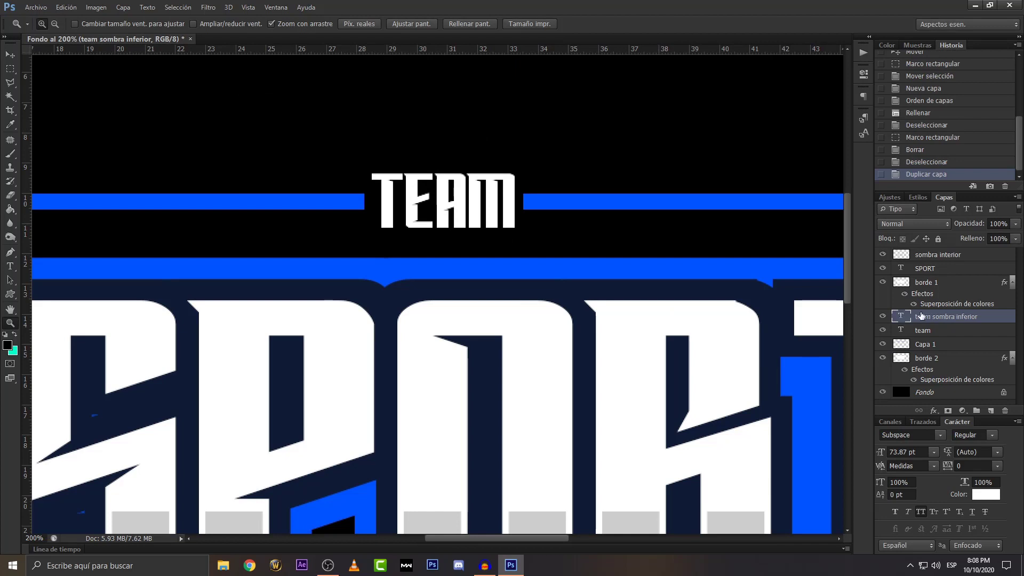
# Set the copy's text colour to light grey #cccccc
pyautogui.click(9, 265)
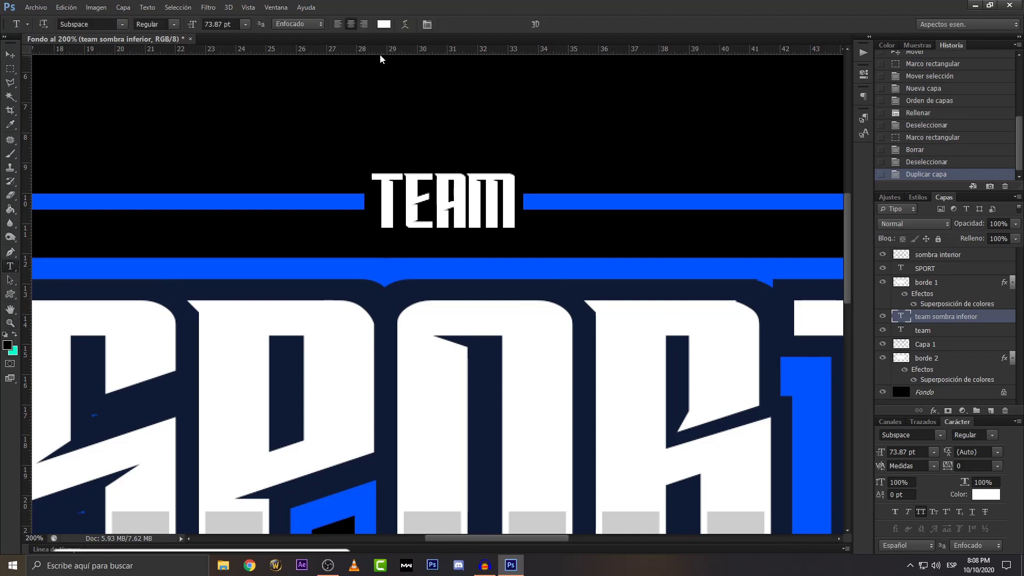
pyautogui.click(384, 24)
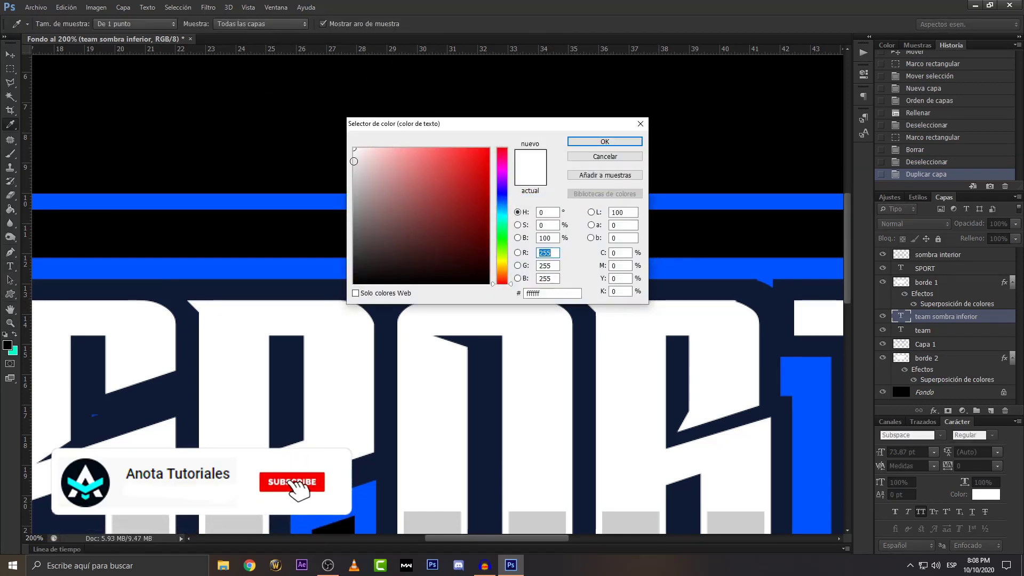
pyautogui.click(533, 293)
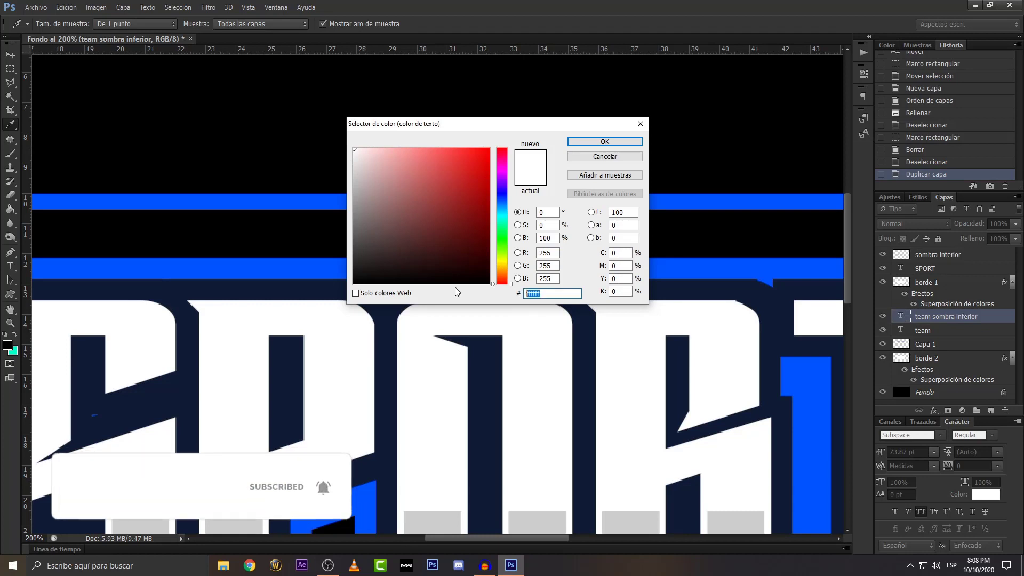
pyautogui.write('cccccc')
pyautogui.press('Return')
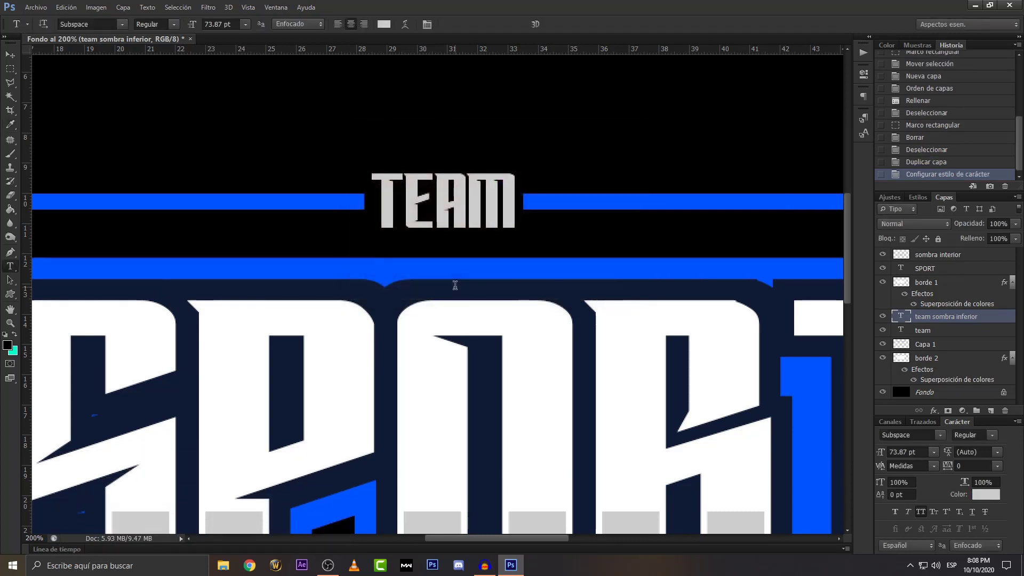
# Rasterize the grey TEAM copy and apply Máximo with a slightly reduced radius
pyautogui.click(208, 7)
pyautogui.moveTo(214, 155)
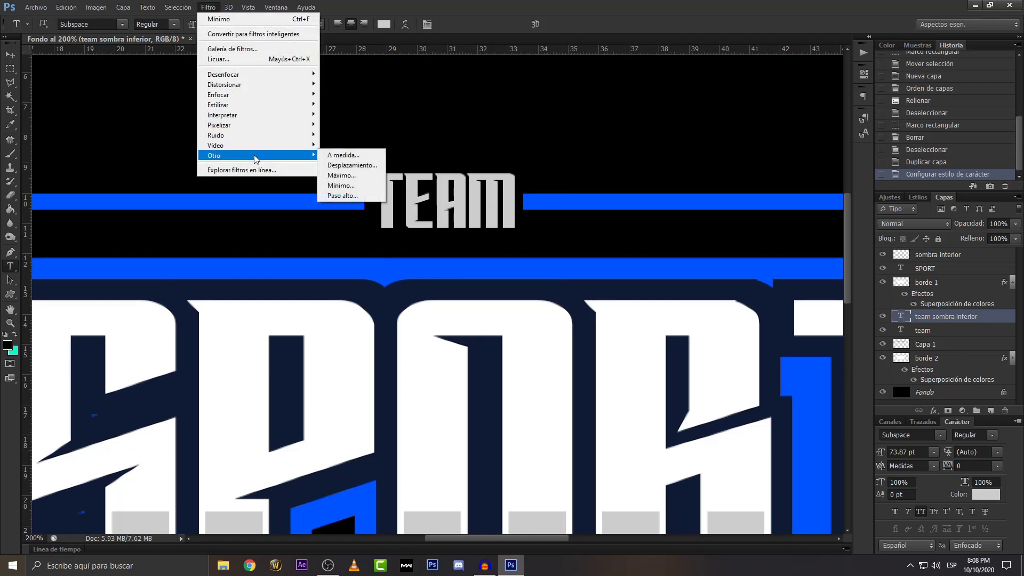
pyautogui.click(343, 180)
pyautogui.click(468, 218)
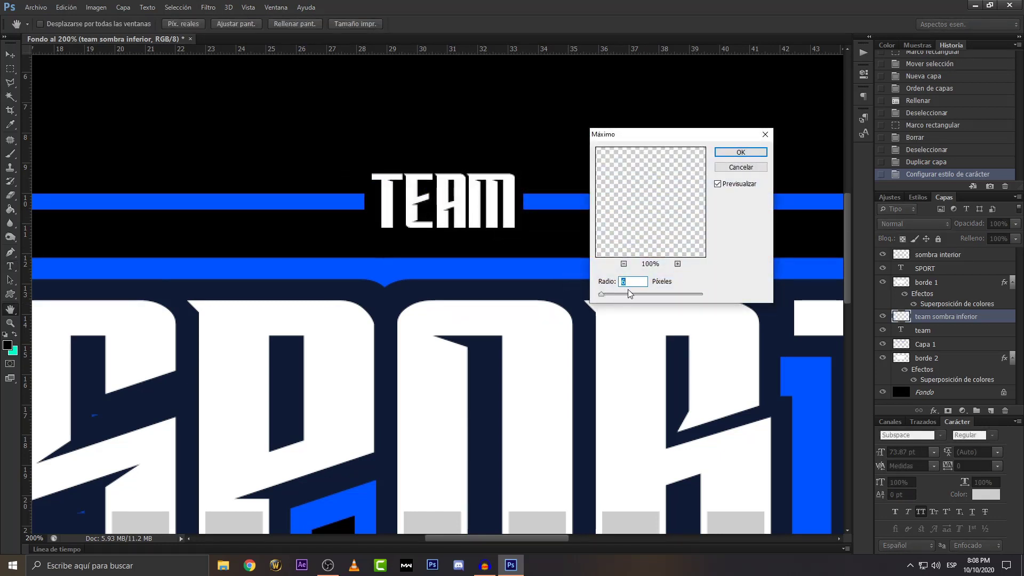
pyautogui.press('Down')
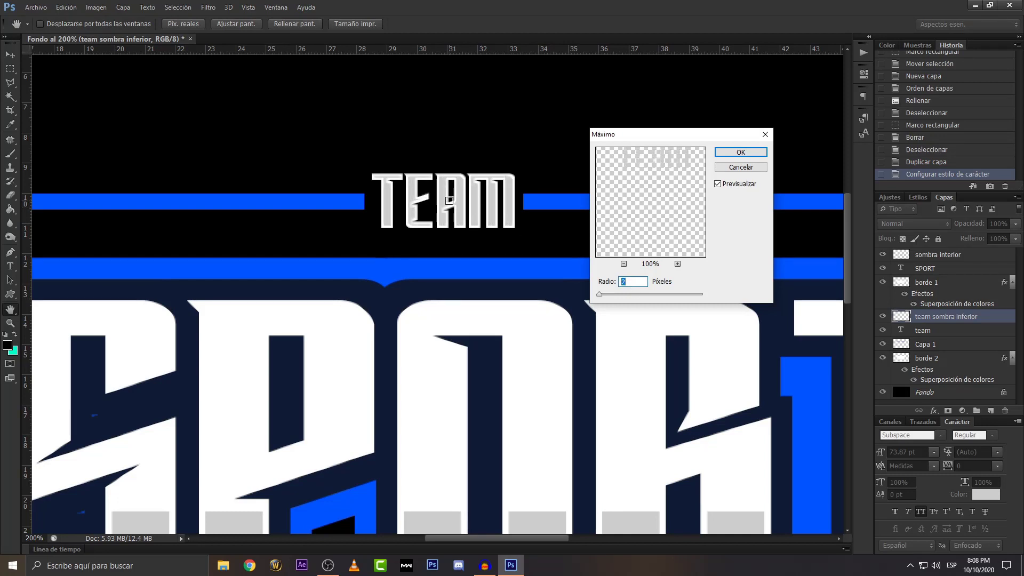
pyautogui.click(732, 153)
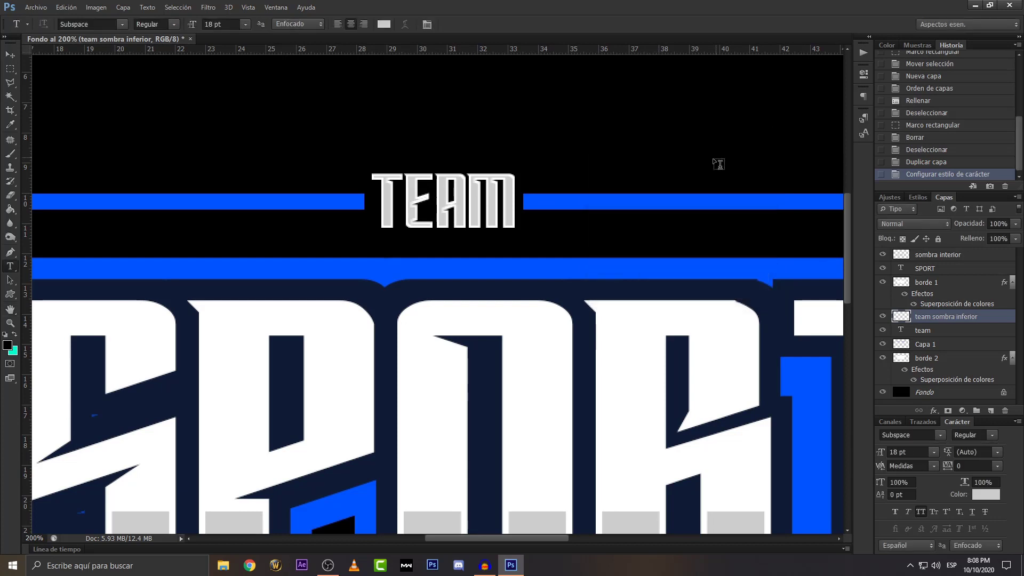
# Delete the grey copy's upper half over TEAM, deselect, and zoom out to 100%
pyautogui.click(11, 69)
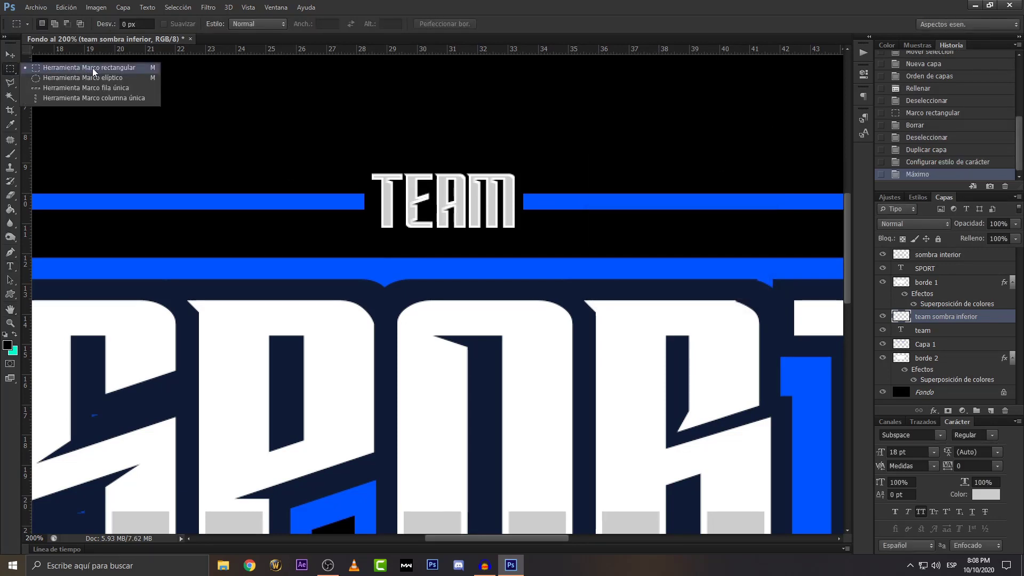
pyautogui.click(93, 69)
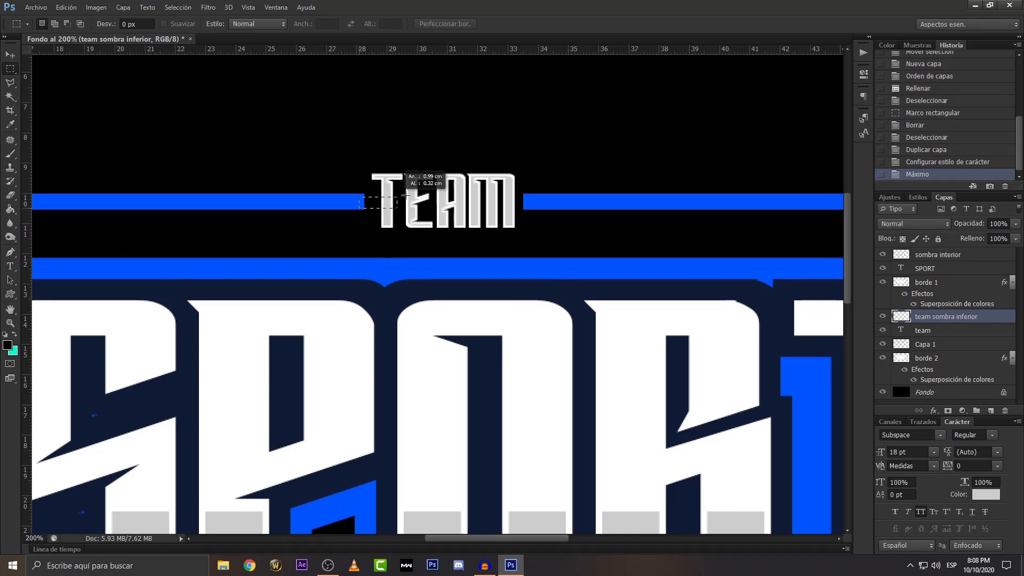
pyautogui.moveTo(397, 196); pyautogui.dragTo(547, 155)
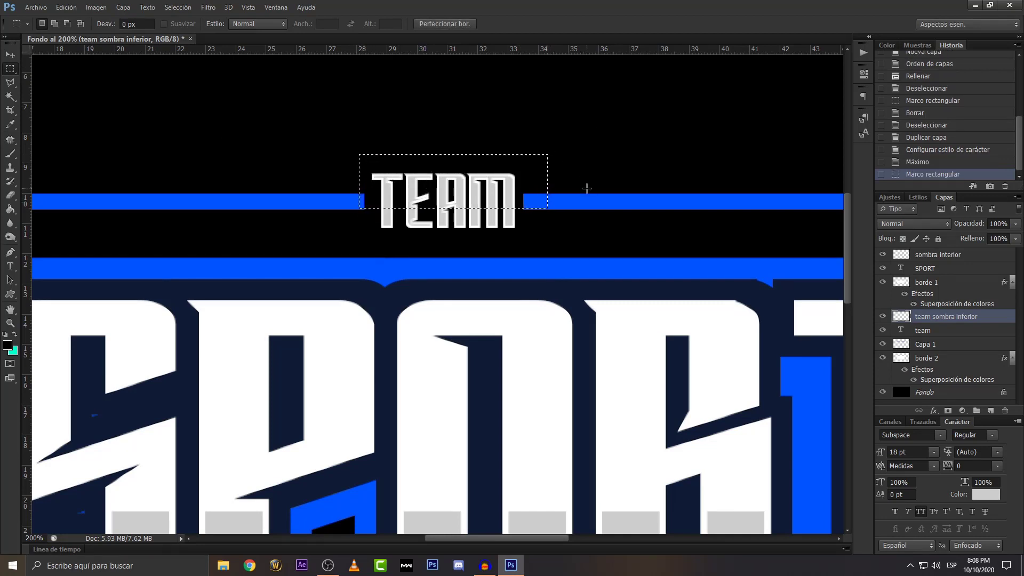
pyautogui.press('Delete')
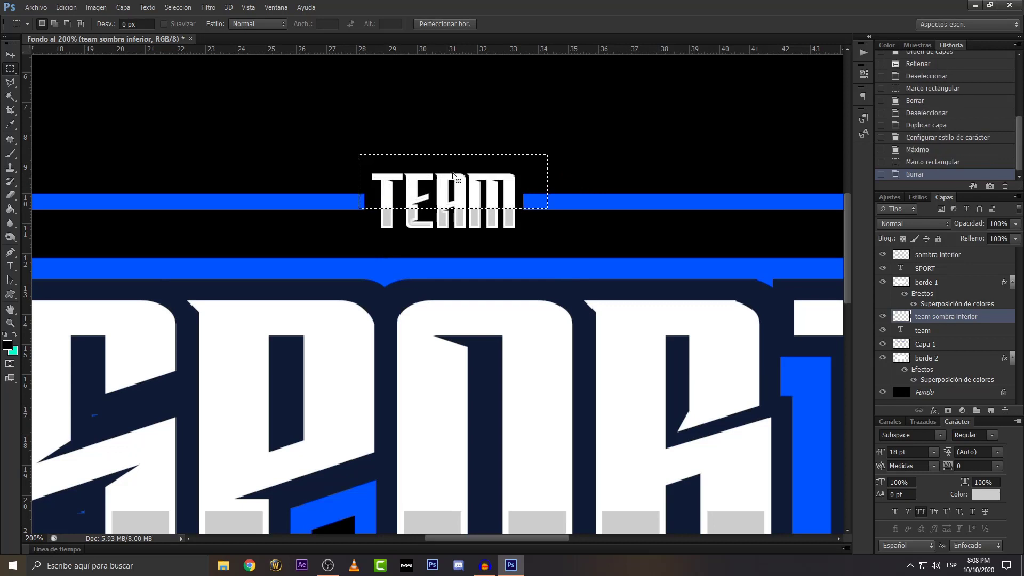
pyautogui.rightClick(445, 171)
pyautogui.click(480, 178)
pyautogui.press('z')
pyautogui.keyDown('alt'); pyautogui.click(536, 233); pyautogui.keyUp('alt')
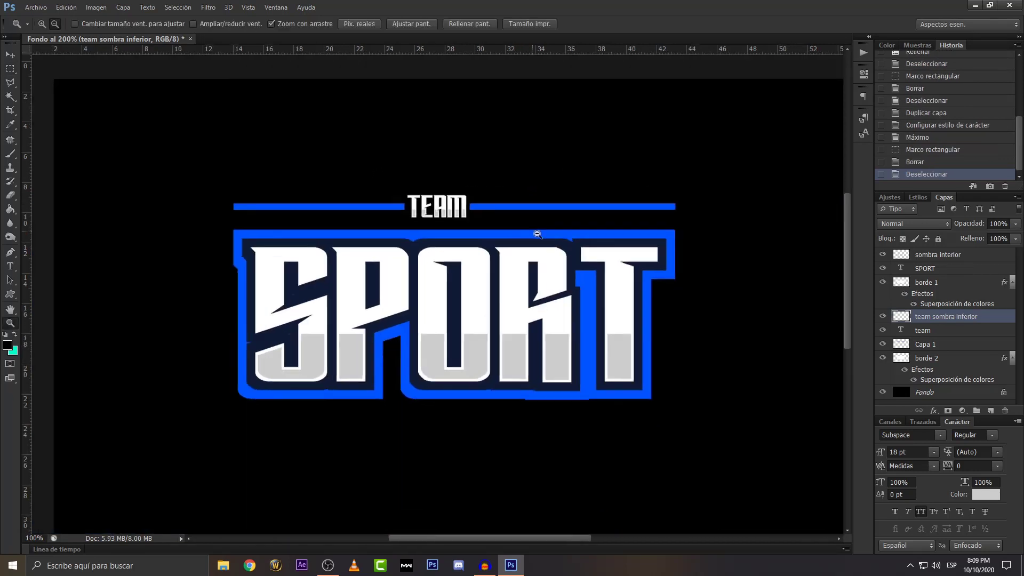